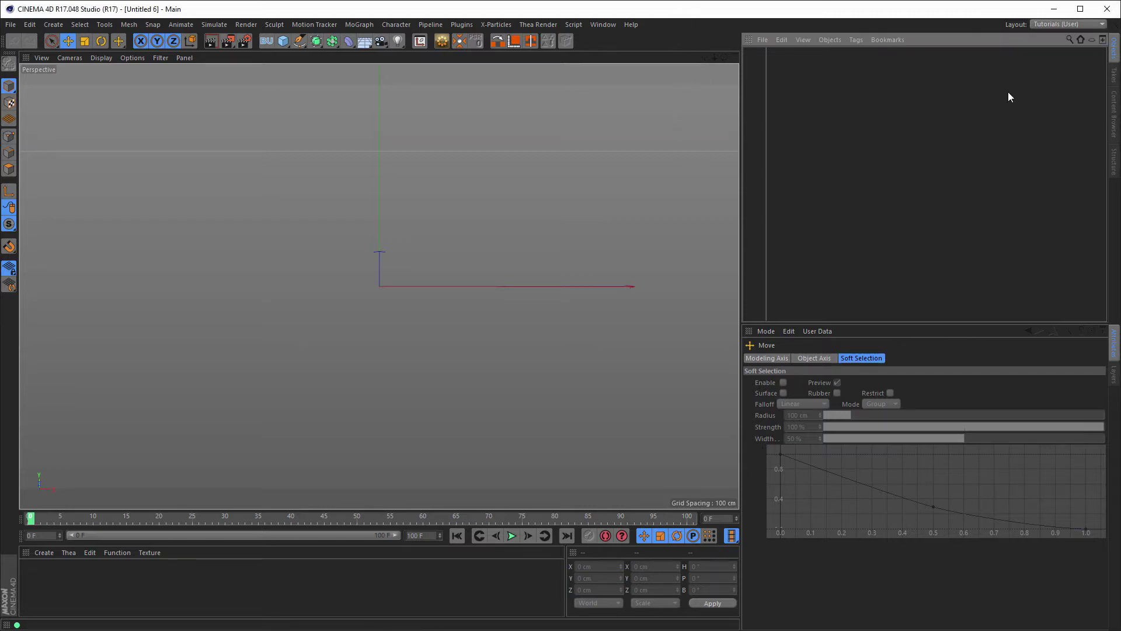
Step: Load nikomedia_scene_rig_pro_v2.01.c4d from the Nikomedias Scene Rig Pro 2.01 presets and select the rig object
left_click(1111, 122)
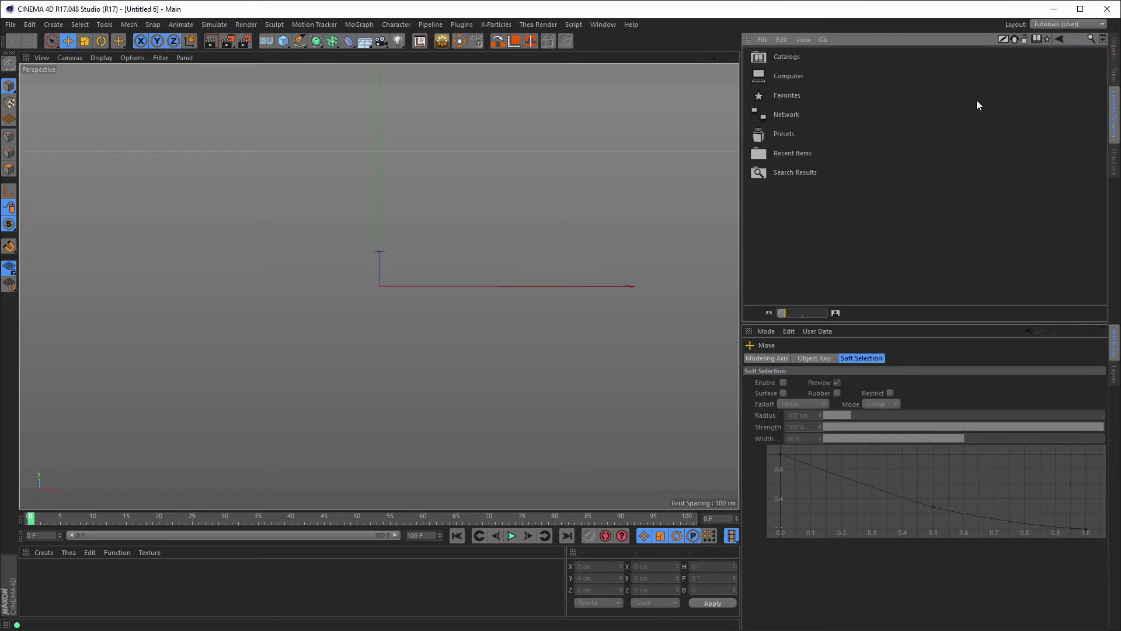
left_click(1045, 39)
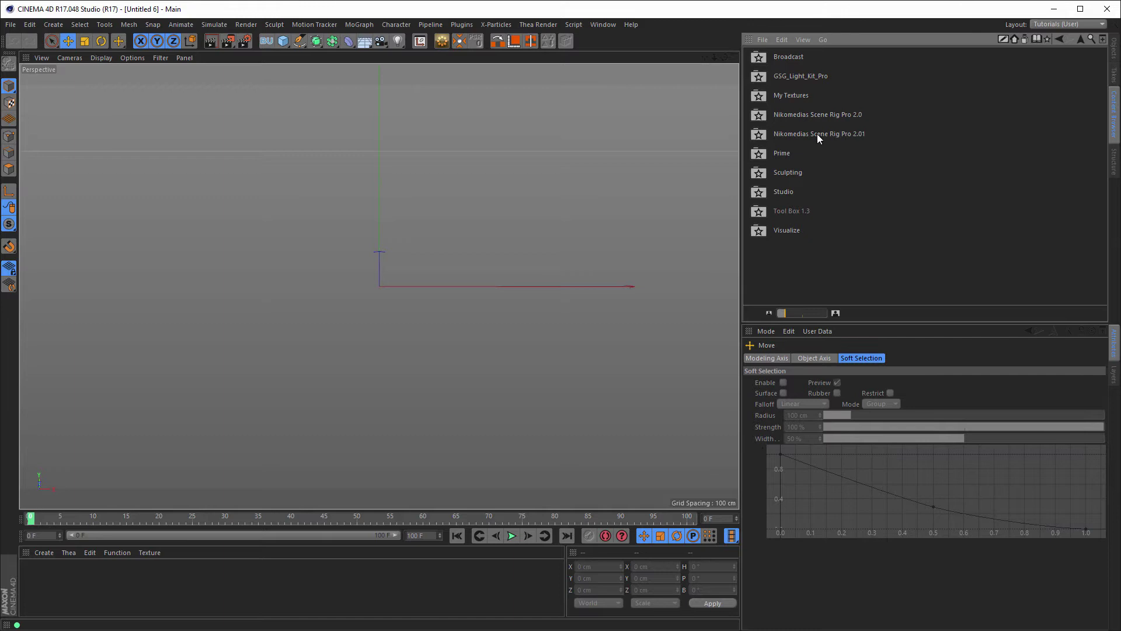
double_click(780, 132)
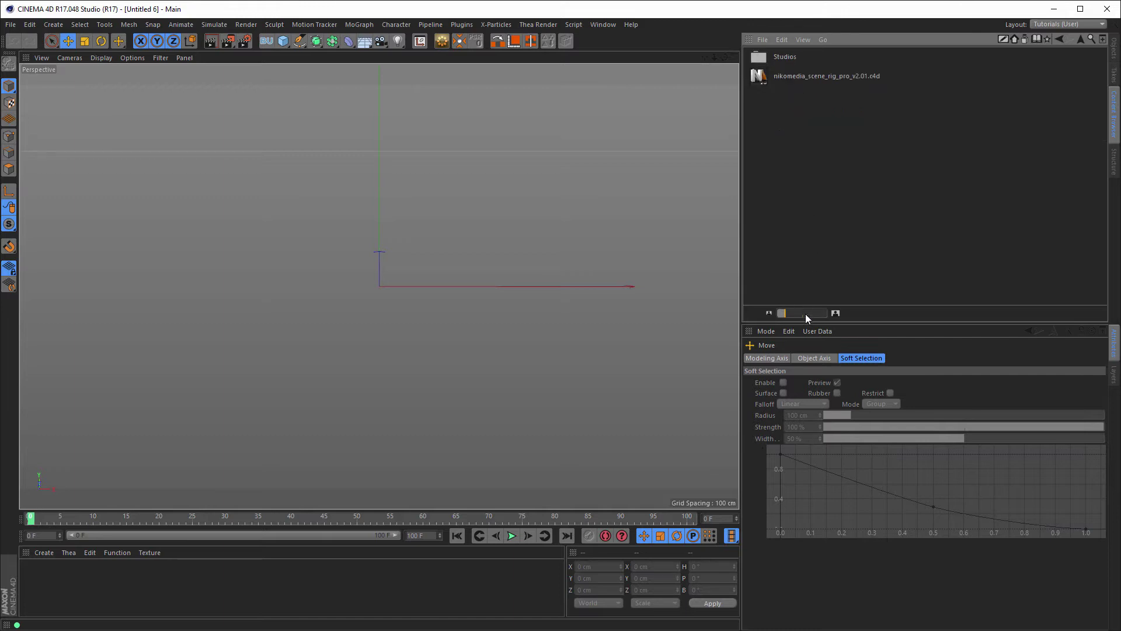
left_click_drag(800, 313, 820, 312)
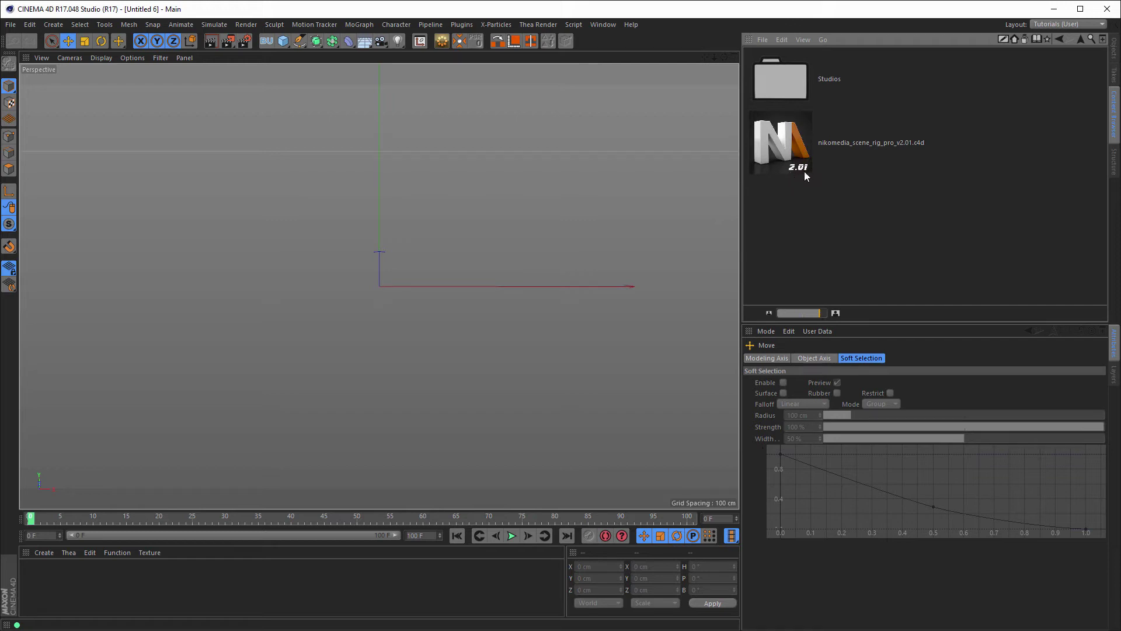
double_click(777, 142)
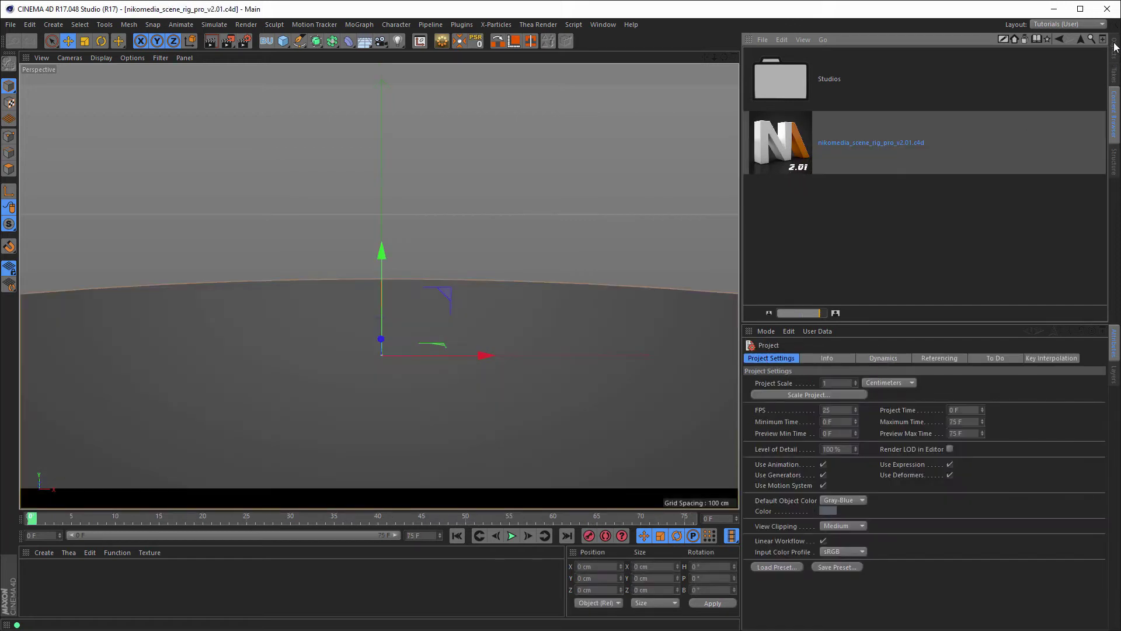
left_click(1115, 46)
left_click(770, 55)
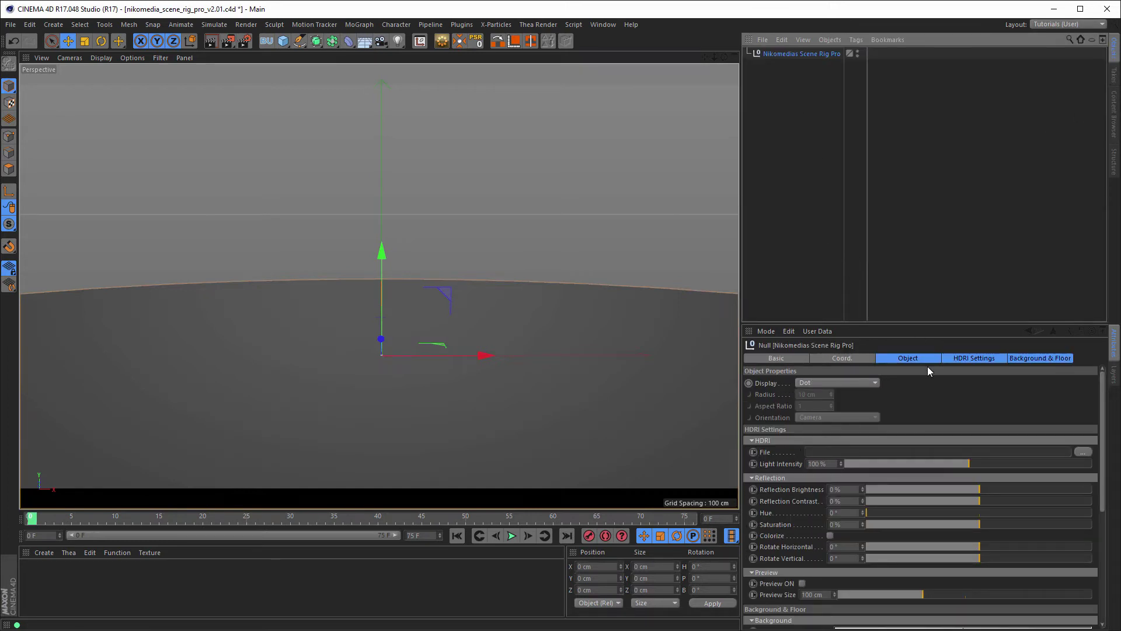
Step: Keep the Circular background gradient, darken its right knot to 21% brightness and drag it inward
left_click(1027, 361)
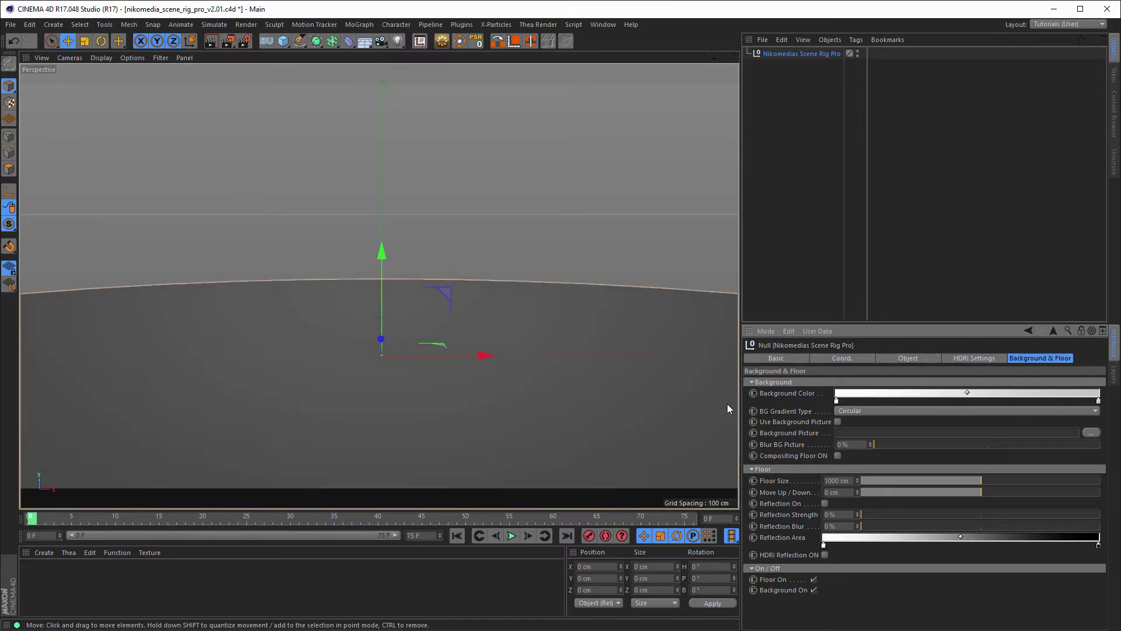
left_click(860, 411)
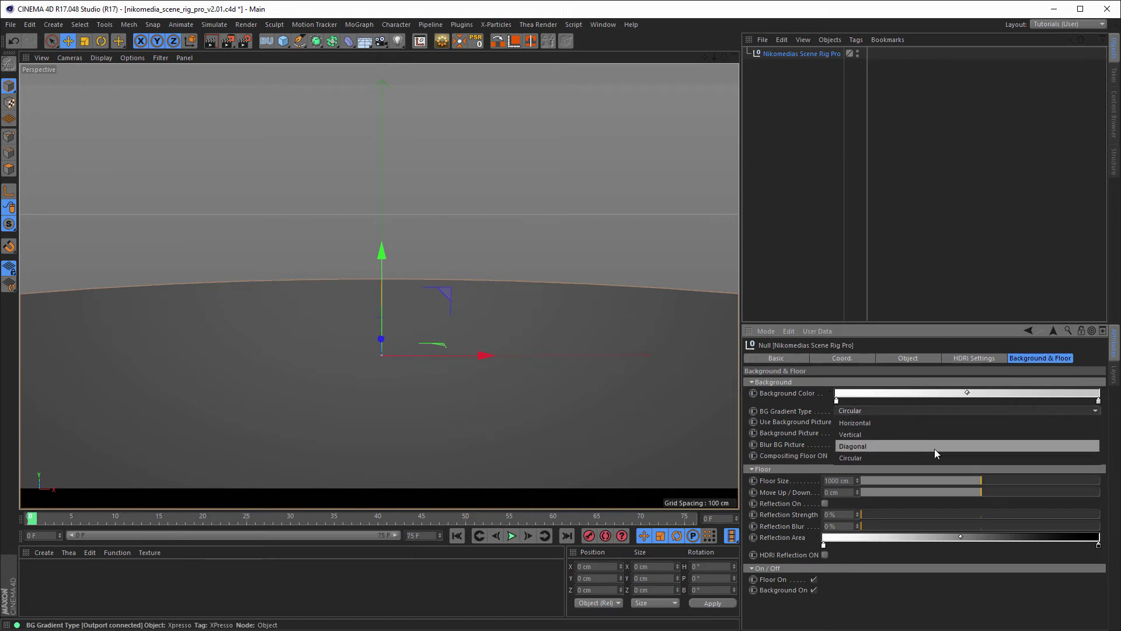
left_click(868, 456)
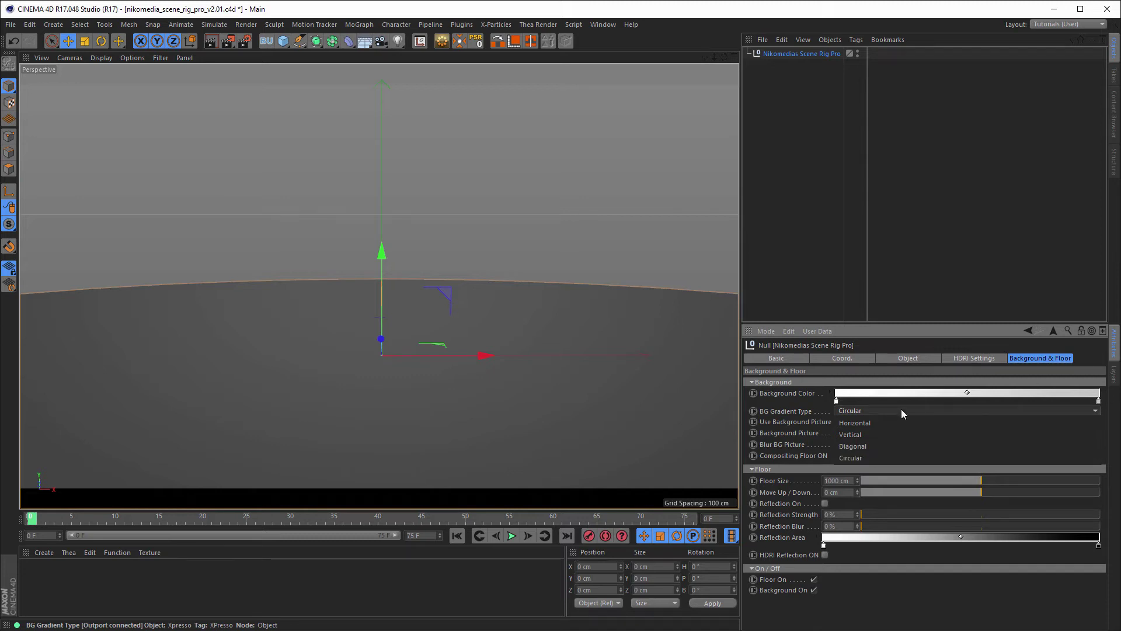
mouse_move(1098, 403)
left_mouse_down()
mouse_move(1064, 404)
mouse_move(1093, 405)
left_mouse_up()
double_click(1093, 402)
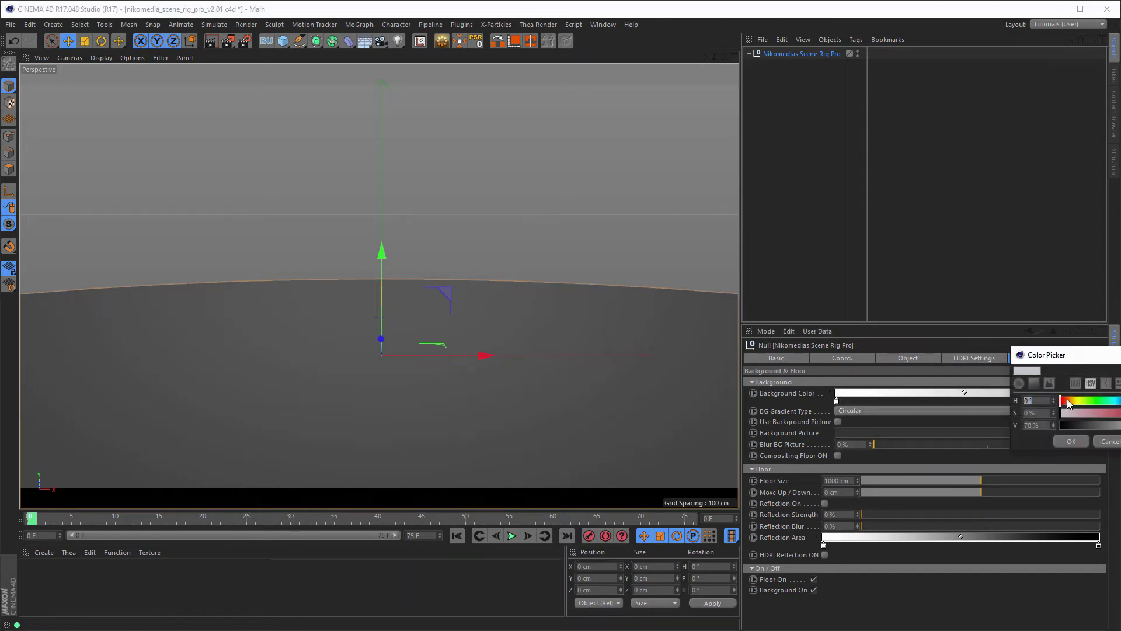
left_click(1084, 426)
left_click(1071, 442)
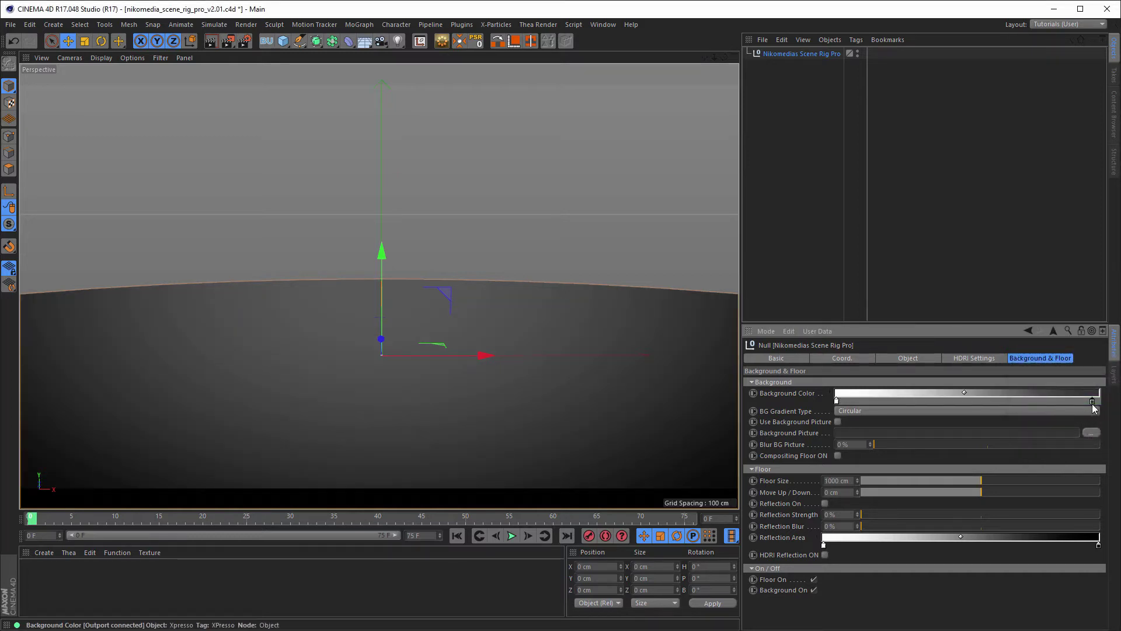
left_click_drag(1093, 404, 1053, 405)
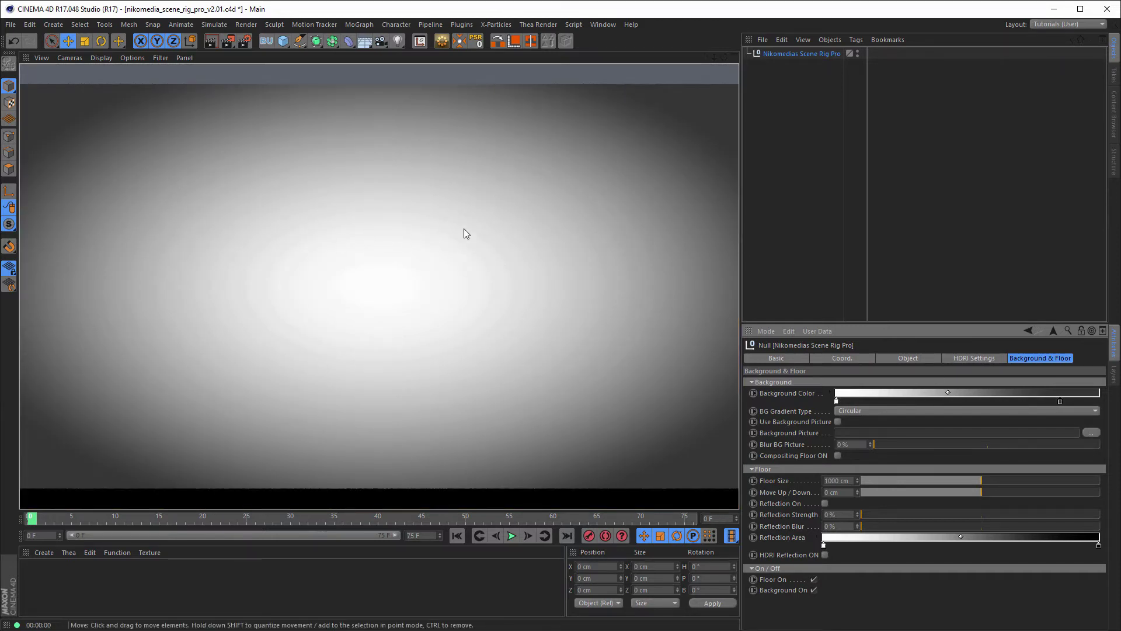
Step: Preview Horizontal, Vertical and Diagonal background gradients, moving the dark stop toward the centre
left_click(854, 411)
left_click(858, 423)
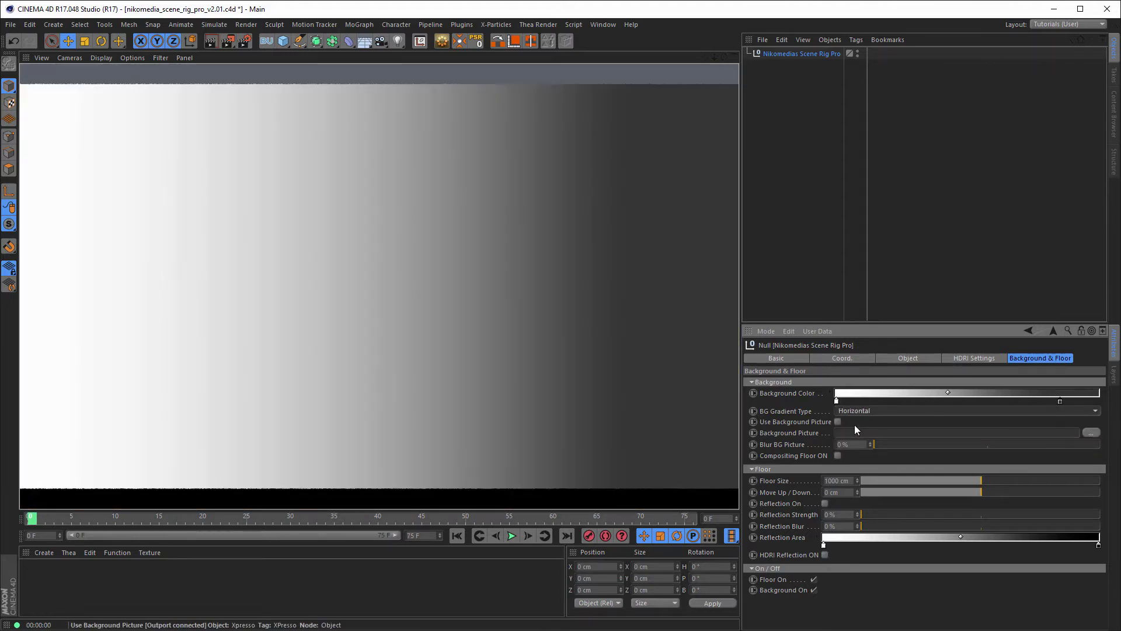
left_click(858, 410)
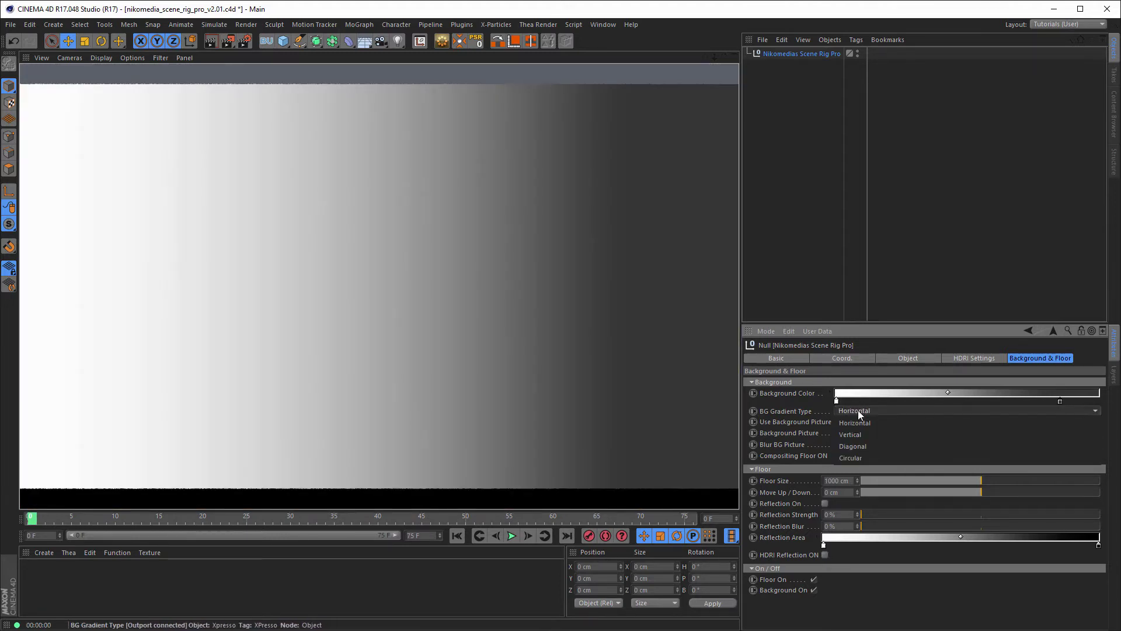
left_click(864, 434)
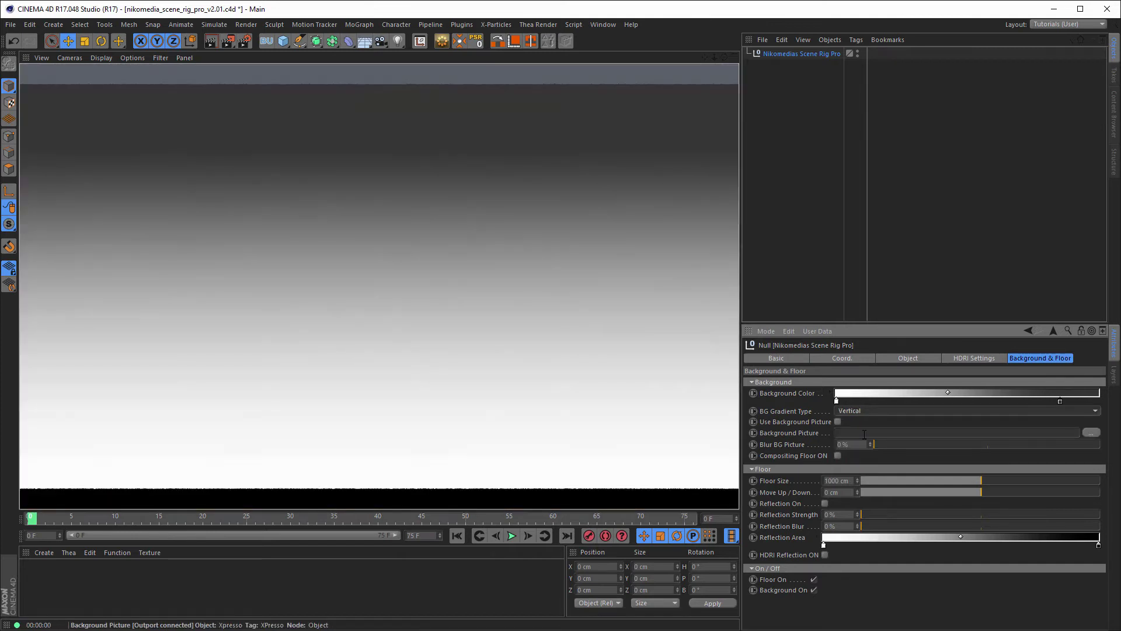
left_click(879, 408)
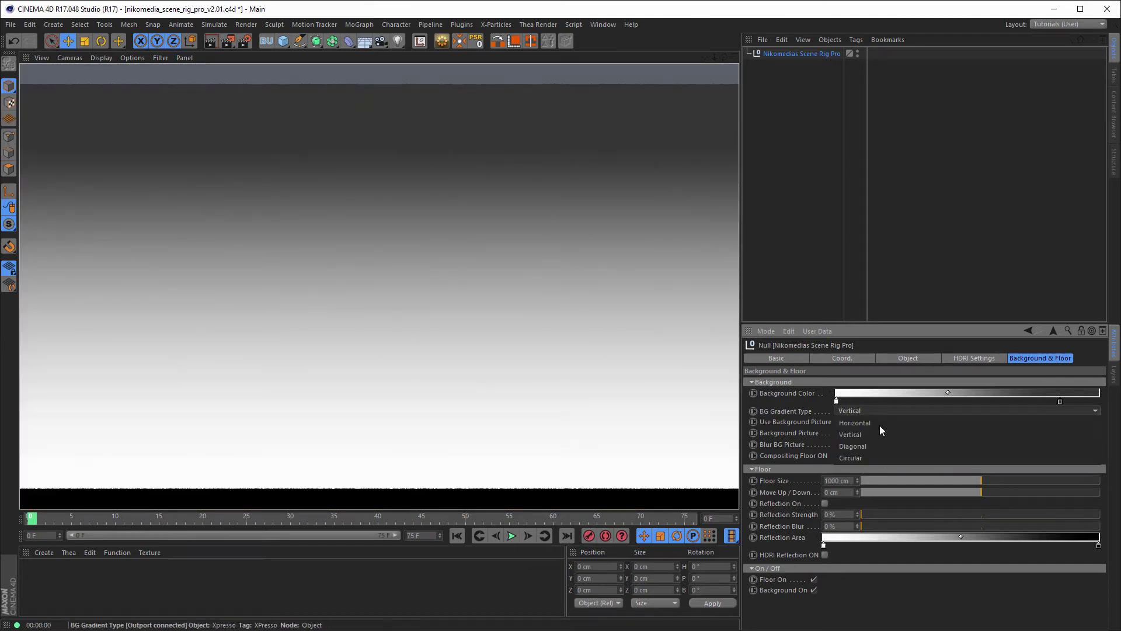
left_click(880, 444)
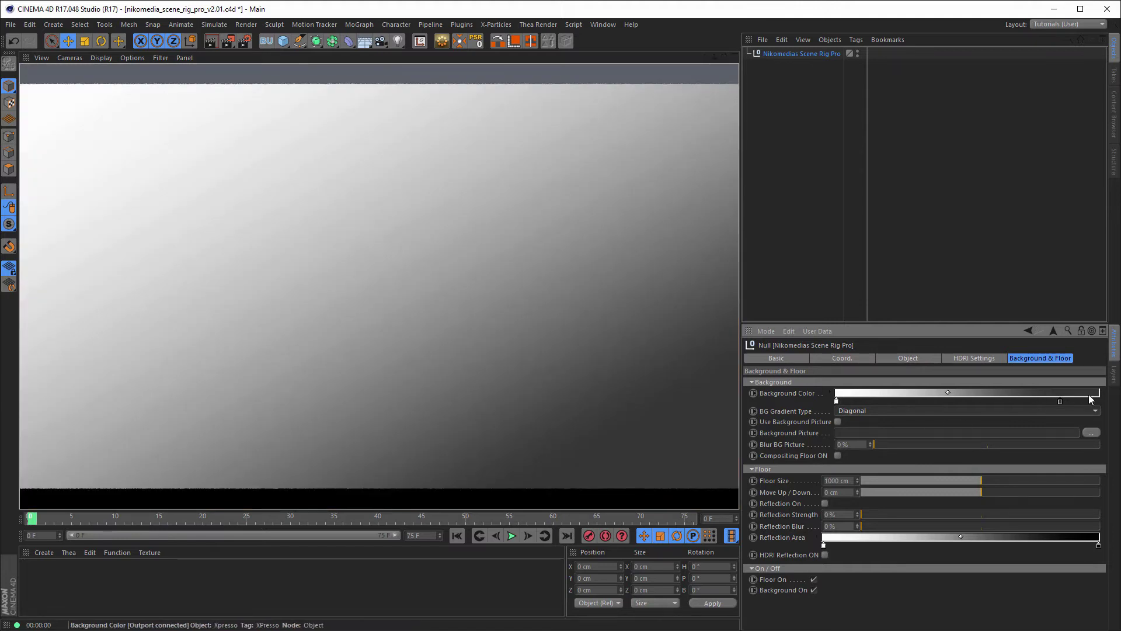
left_click_drag(1060, 402, 996, 405)
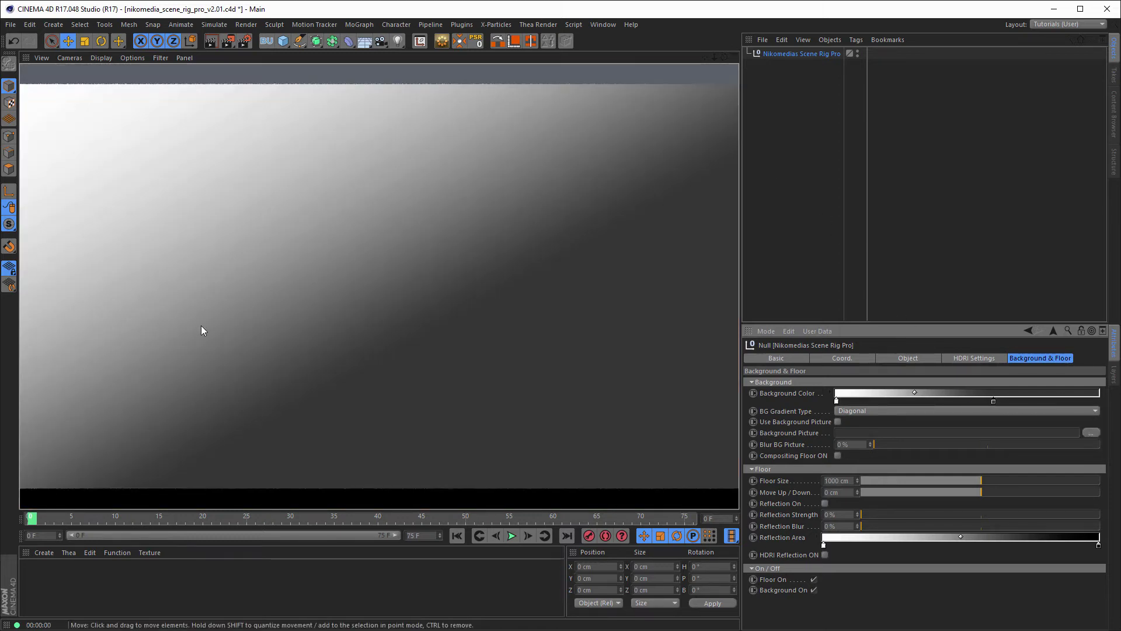
Step: Return the background gradient to Circular and push the dark stop back to the right end
left_click(867, 409)
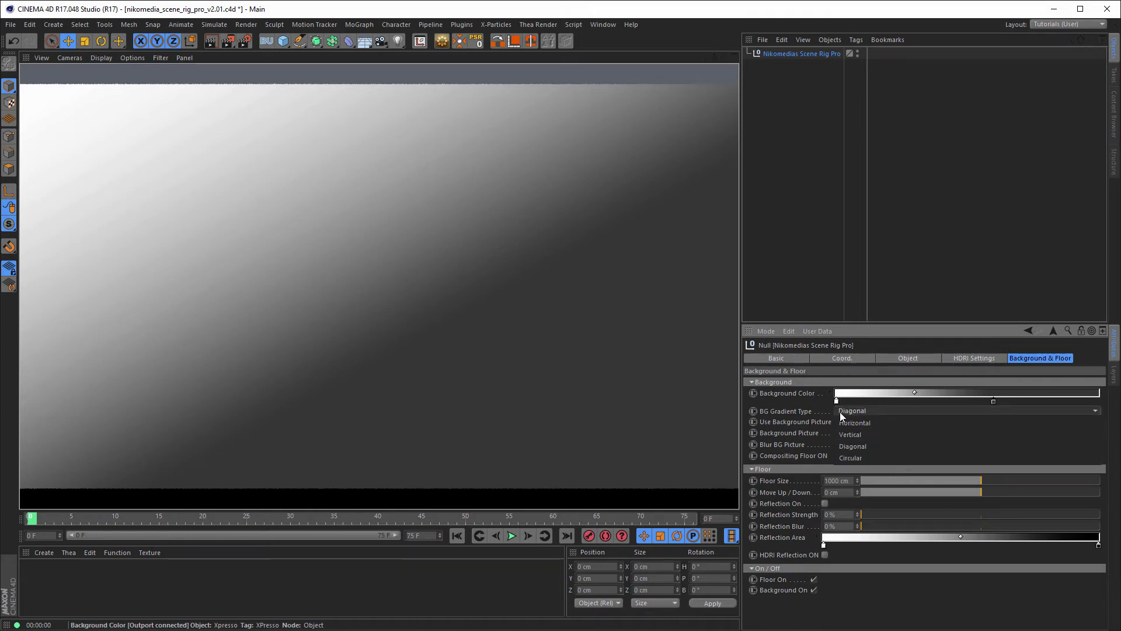
left_click(792, 407)
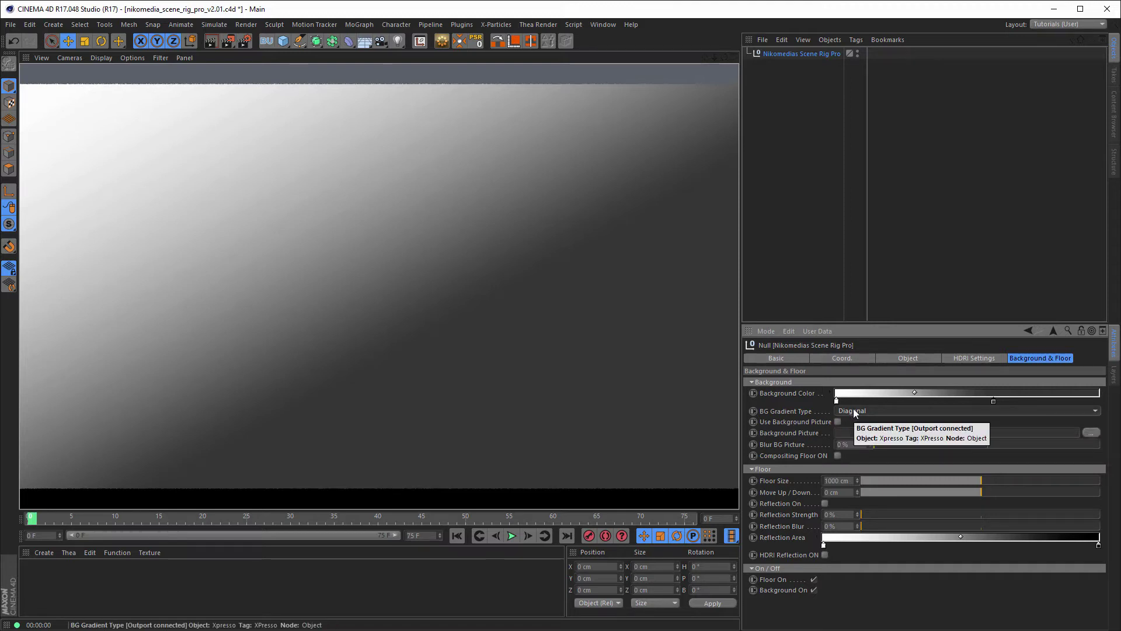
left_click(854, 412)
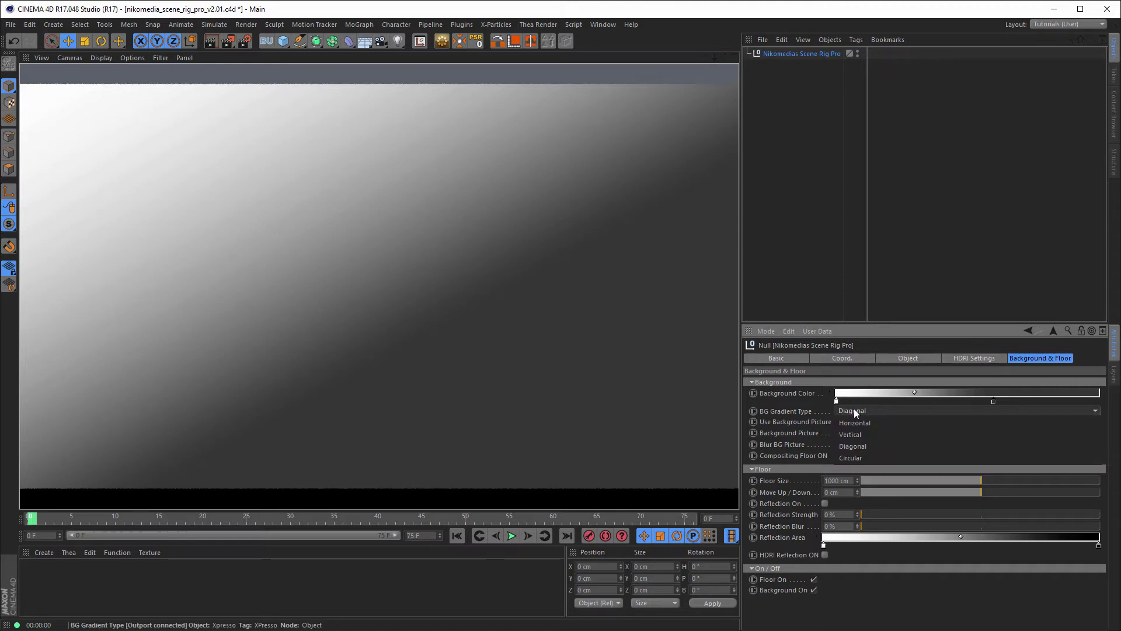
left_click(853, 457)
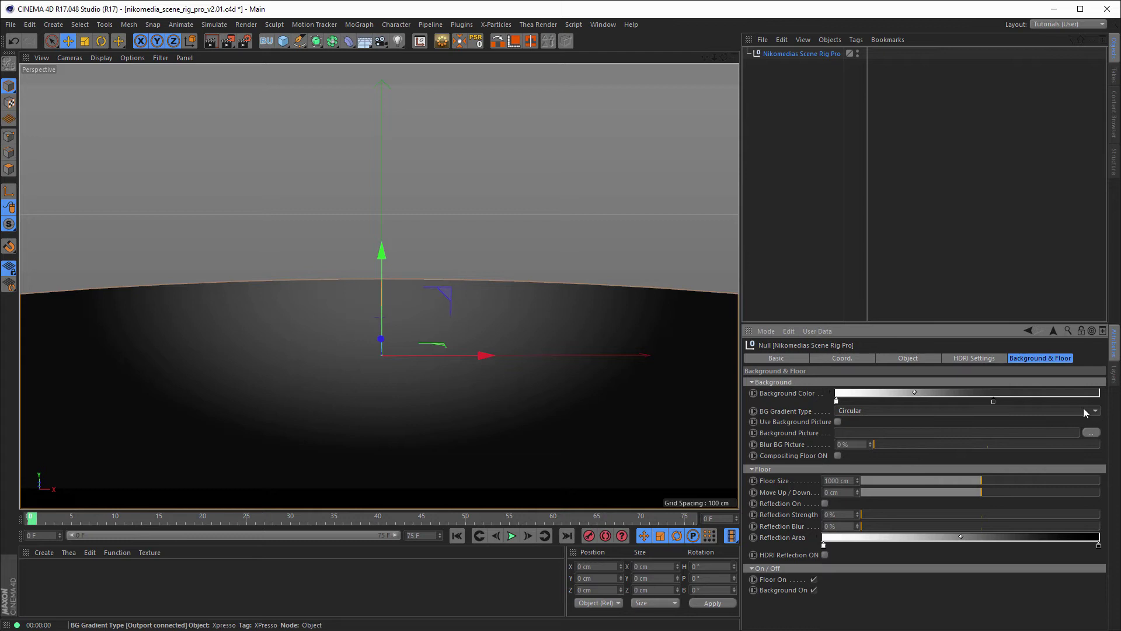
left_click_drag(994, 401, 1099, 401)
Step: Reset the rig's background colour gradient to its default
right_click(791, 394)
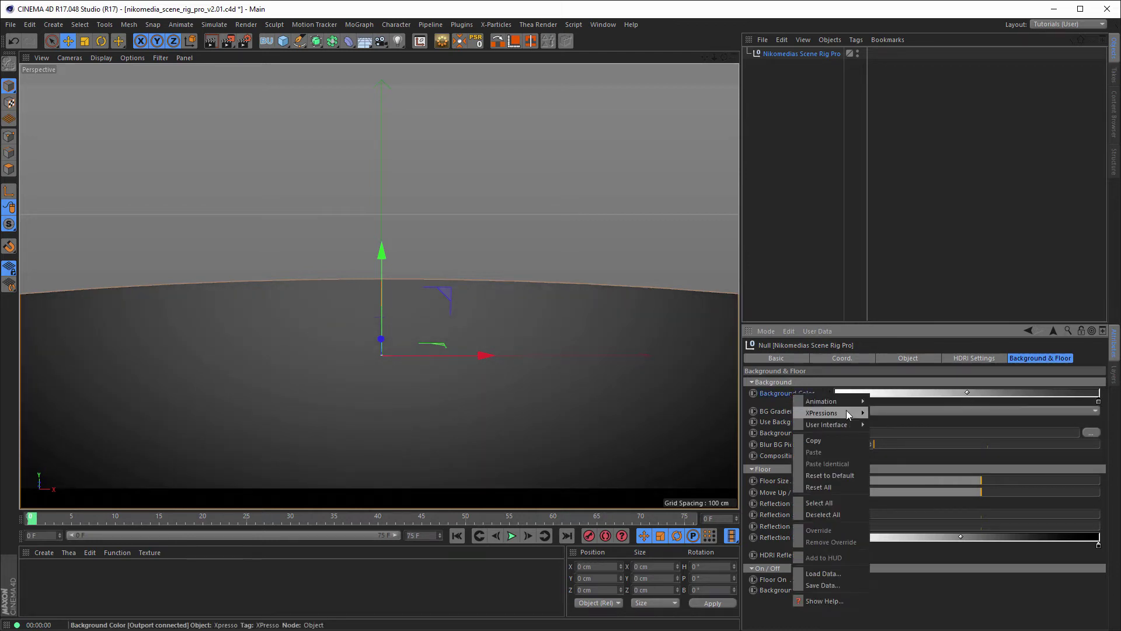
left_click(829, 475)
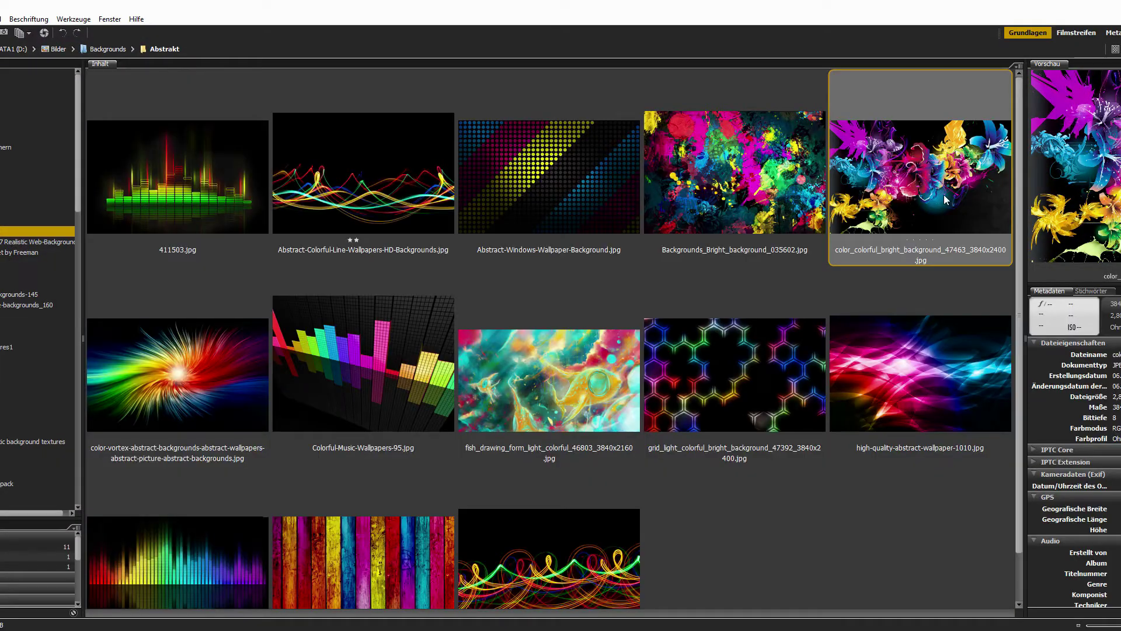
Step: Use the colourful flower image as the background picture, with Floor and Background turned off
left_click_drag(946, 199, 846, 430)
key("alt+Tab")
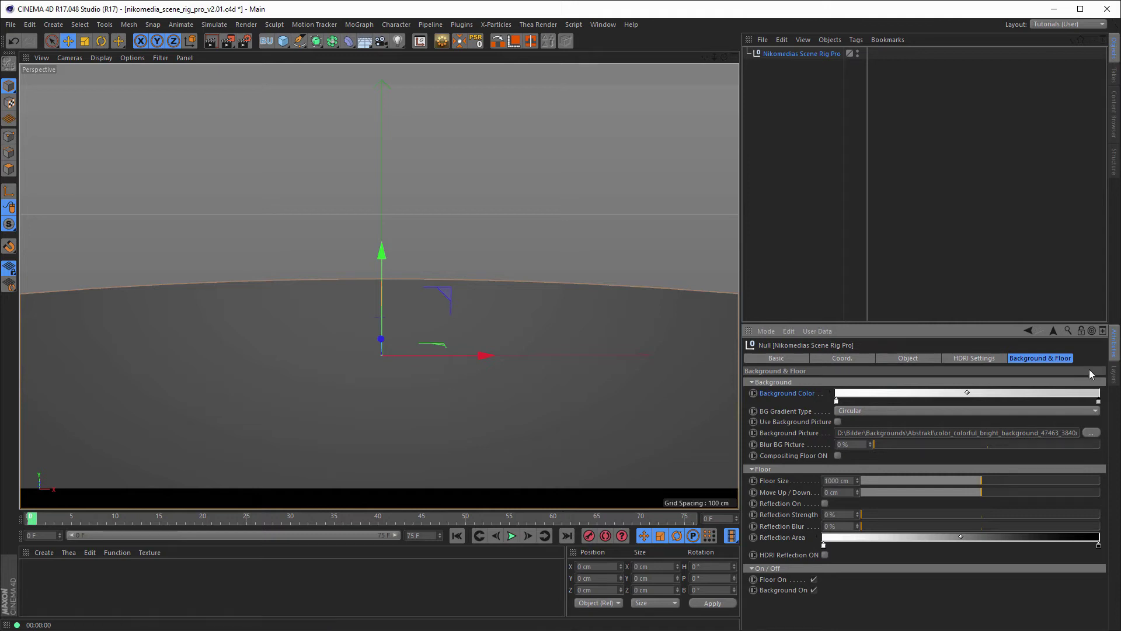
left_click(838, 422)
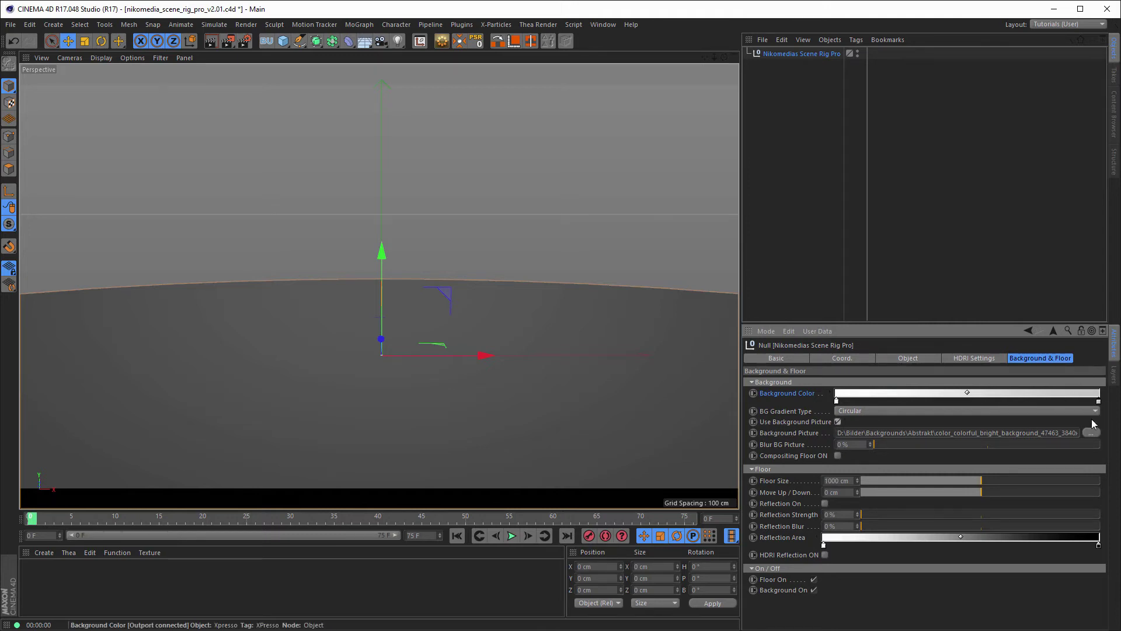
left_click(814, 579)
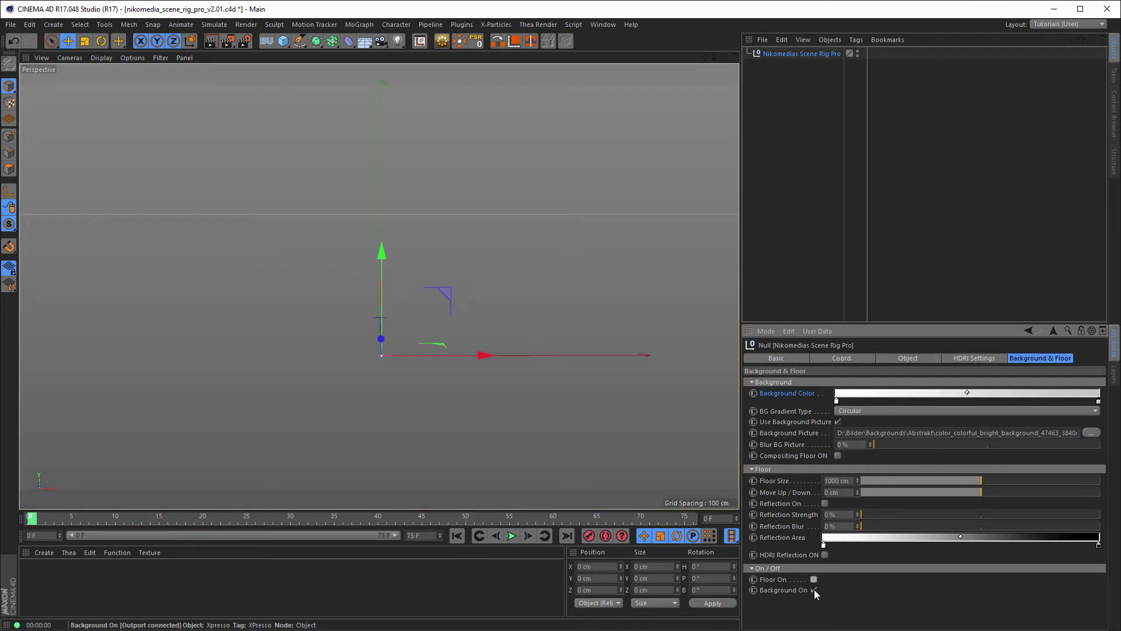
left_click(815, 590)
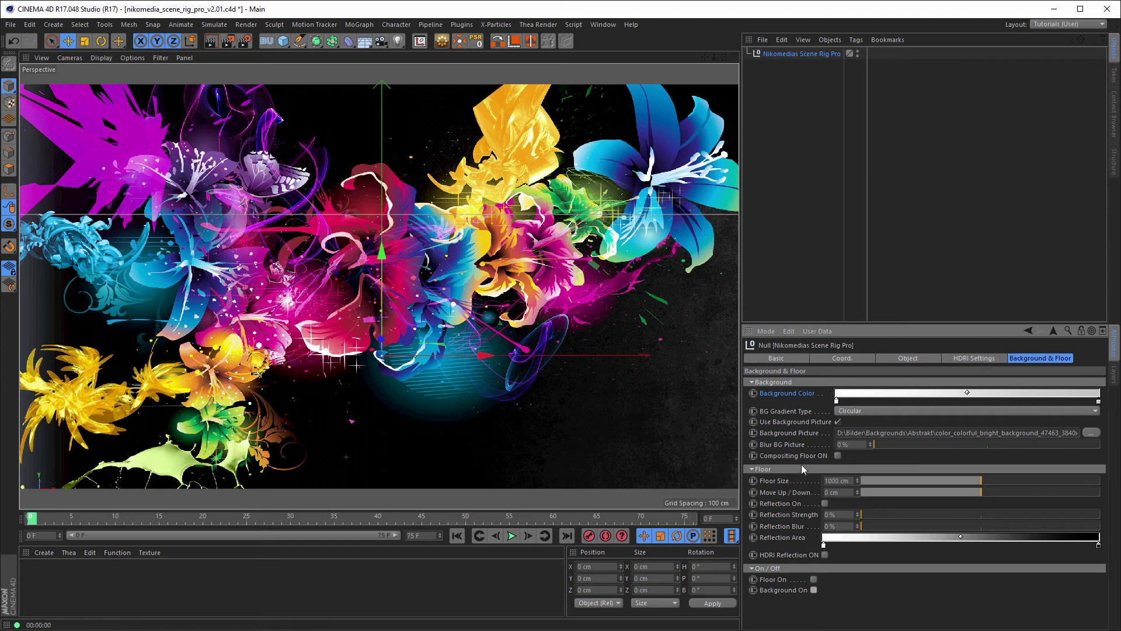
Step: Raise Blur BG Picture step by step to 100%, checking with viewport renders
left_click(839, 455)
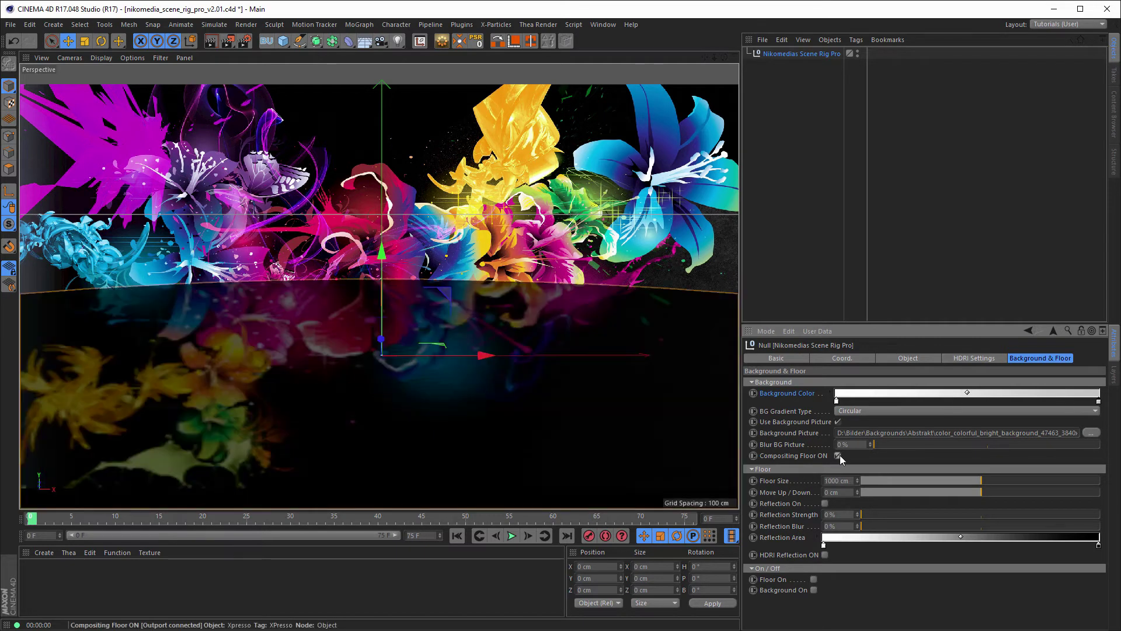
left_click(839, 455)
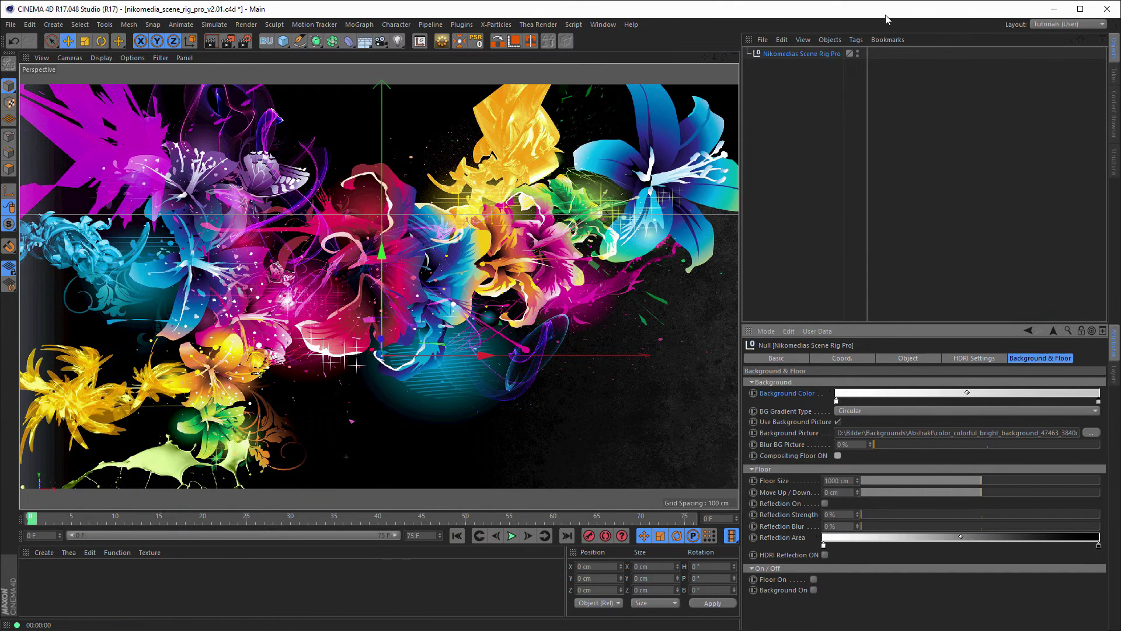
key("ctrl+r")
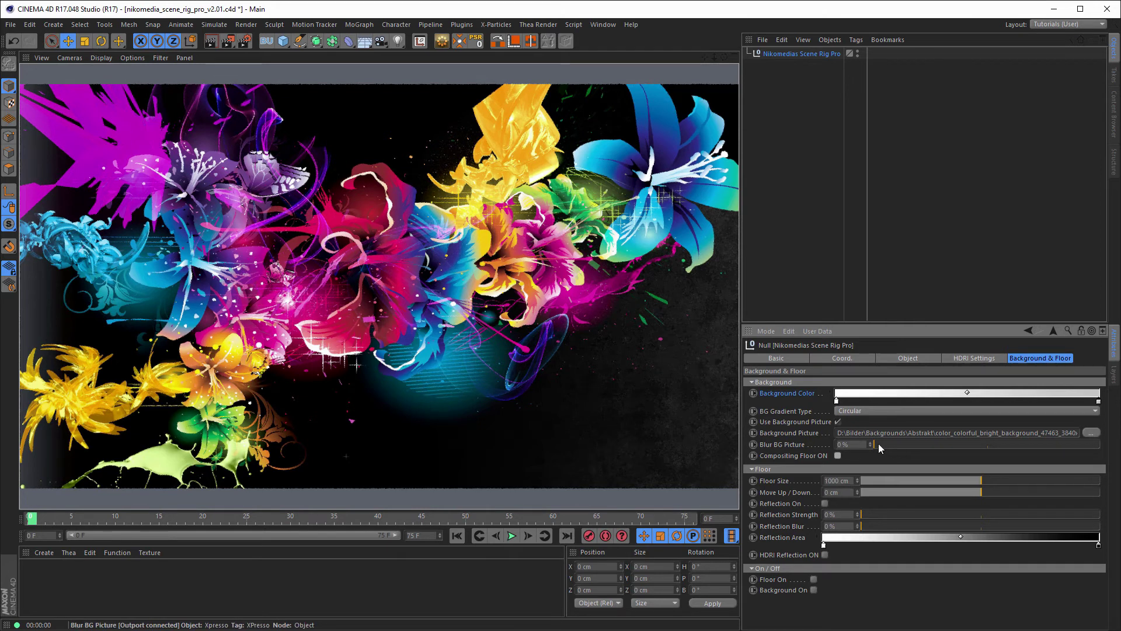
left_click_drag(878, 443, 894, 444)
key("ctrl+r")
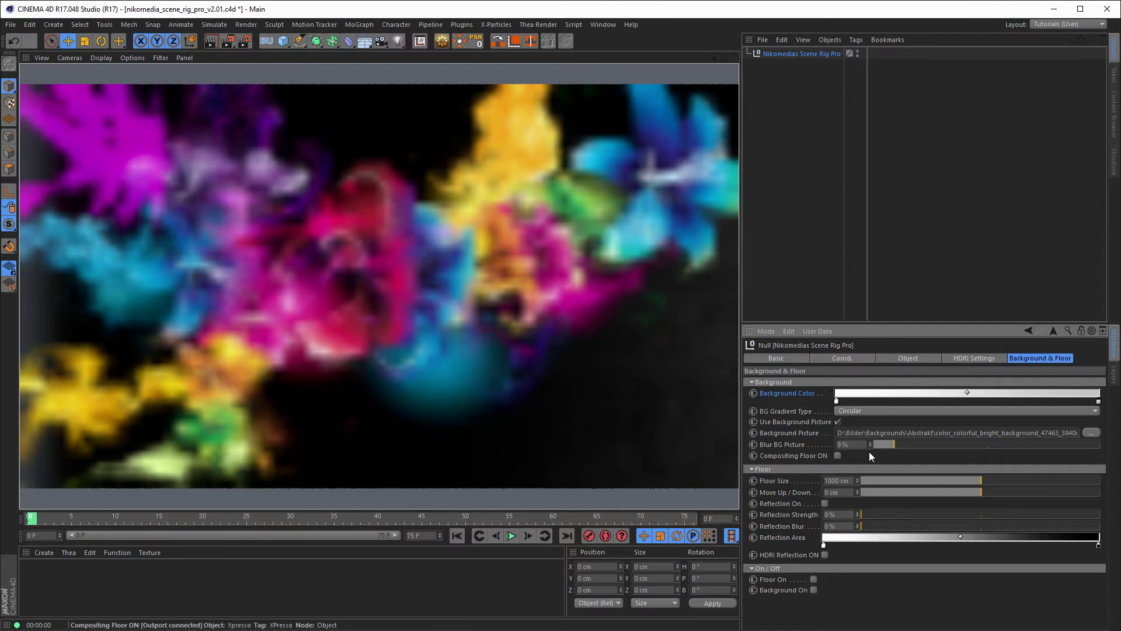
left_click_drag(895, 443, 1007, 446)
left_click_drag(1091, 456, 1107, 457)
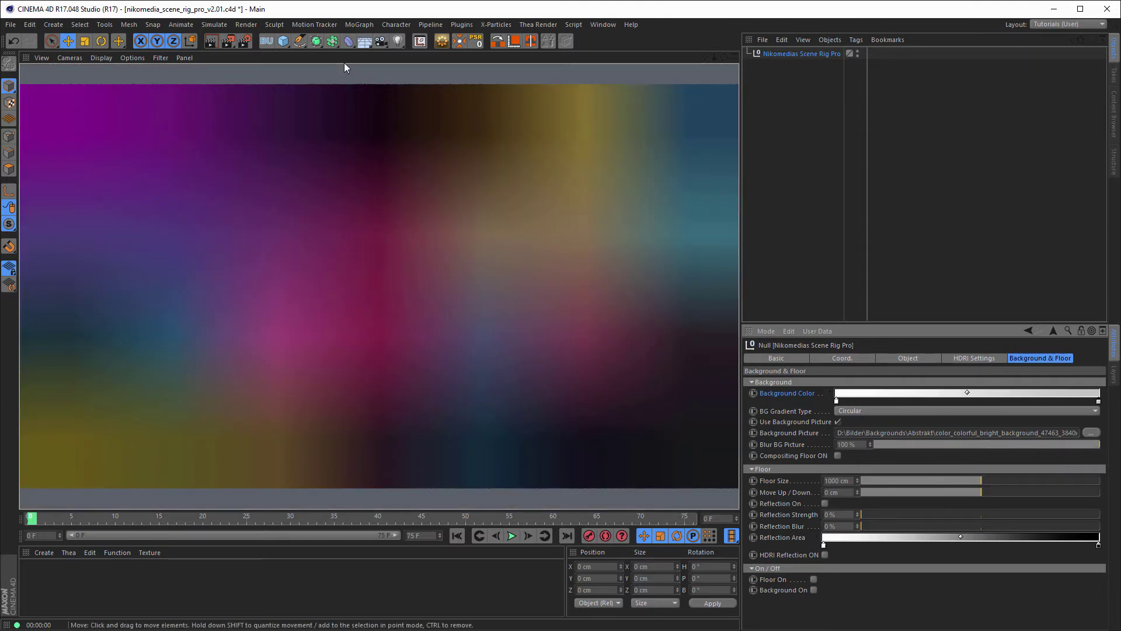
Step: Make Middle GI the active render setting and render the viewport
left_click(244, 41)
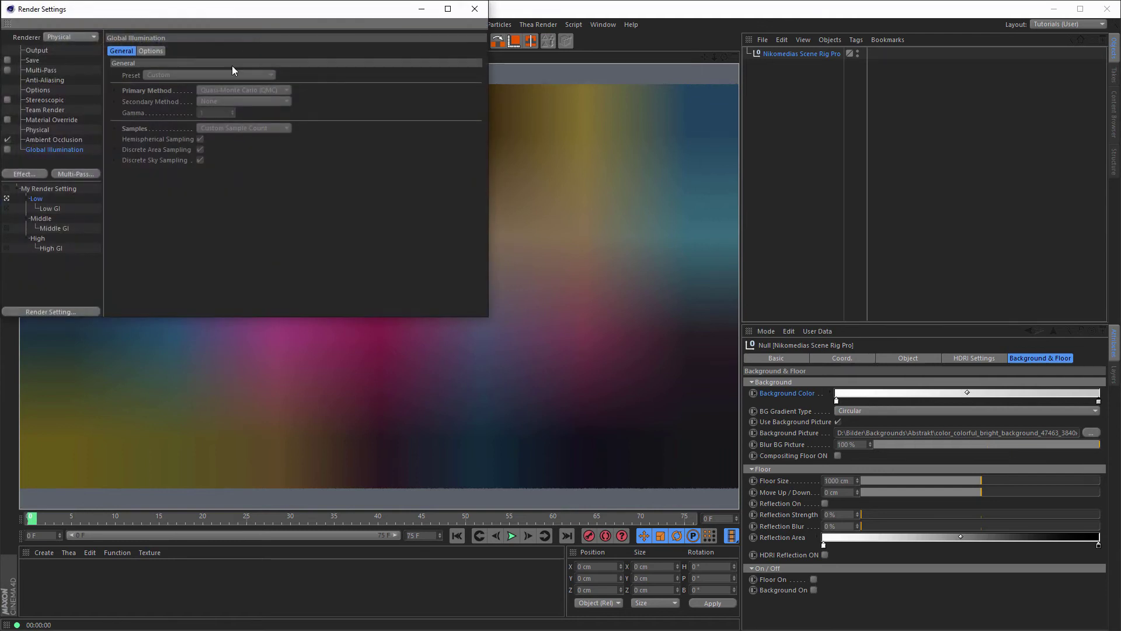
left_click(7, 229)
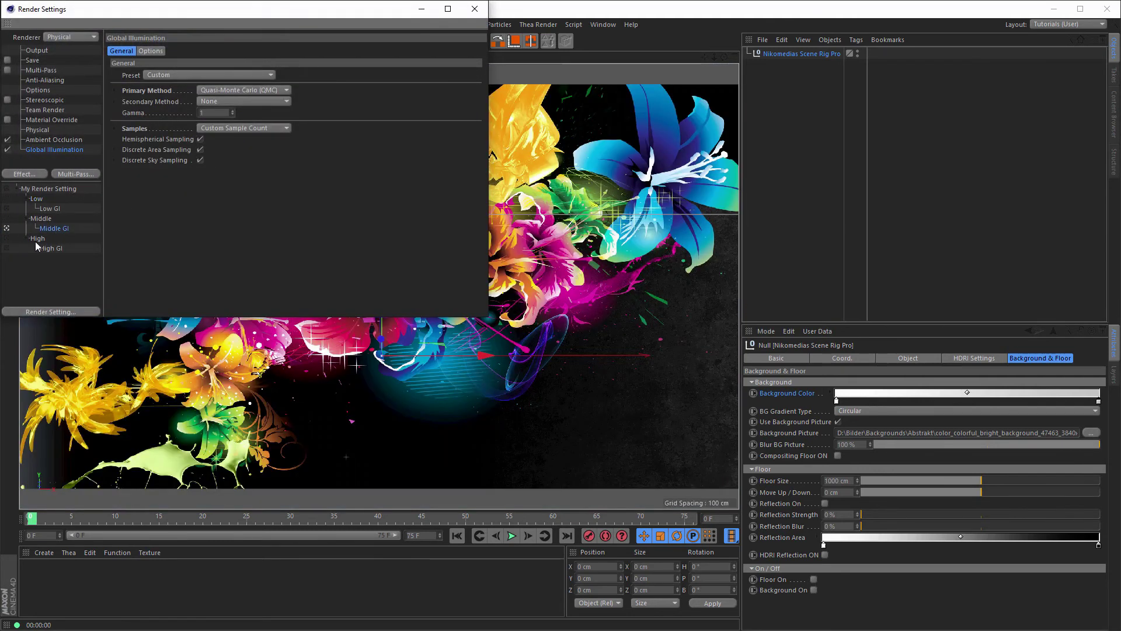
left_click(475, 9)
key("ctrl+r")
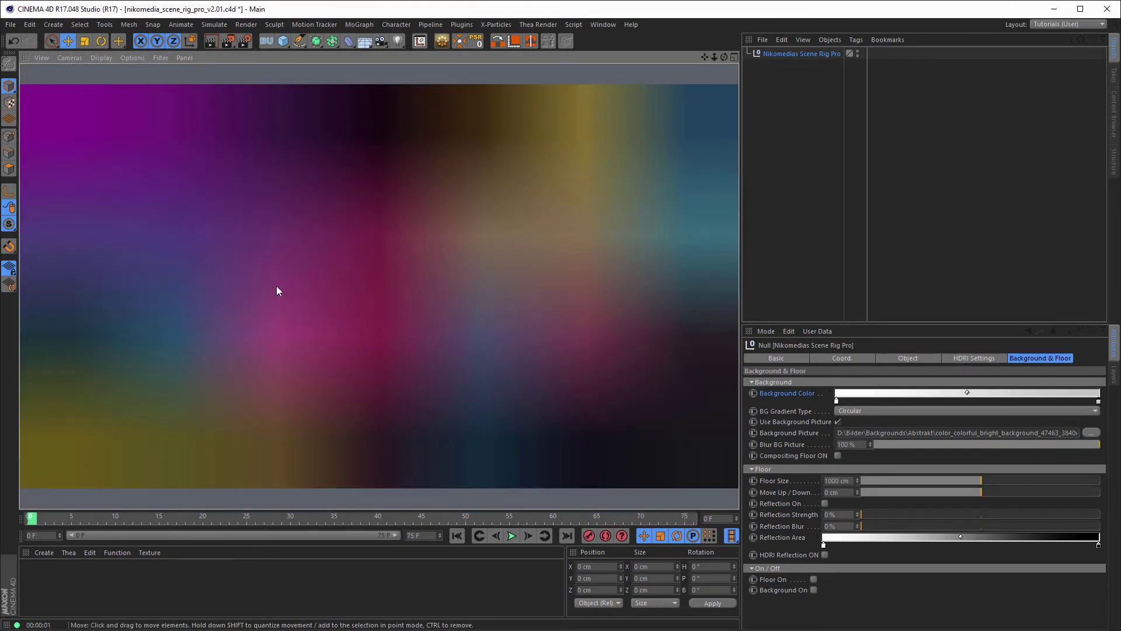
Step: Clear the viewport render and set the rig's Blur BG Picture to 28%
left_click(625, 72)
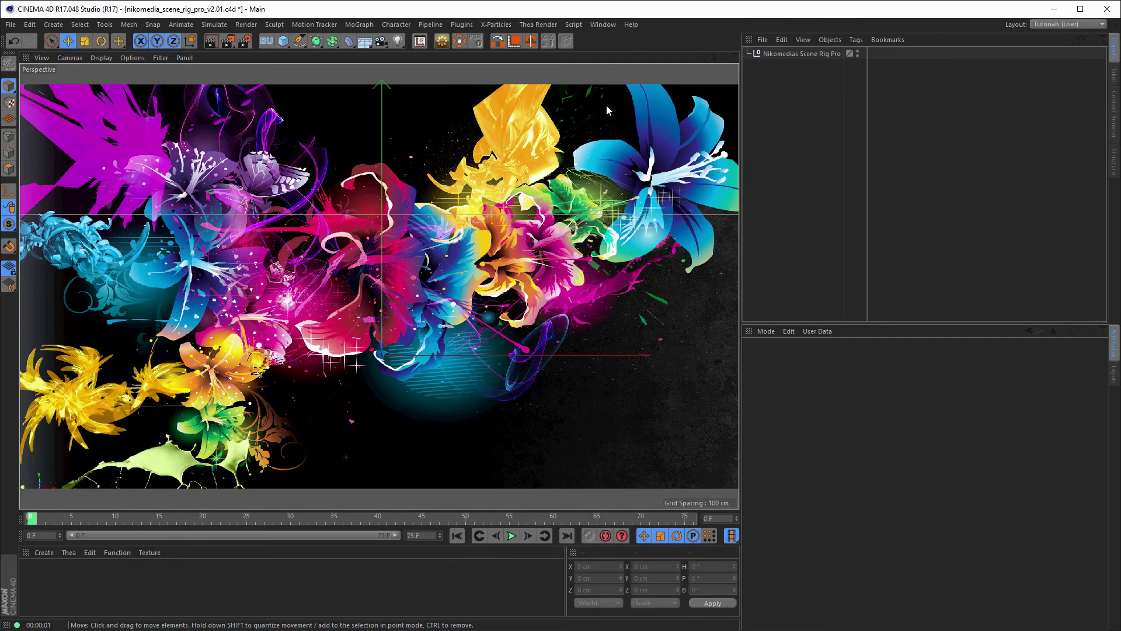
left_click(789, 54)
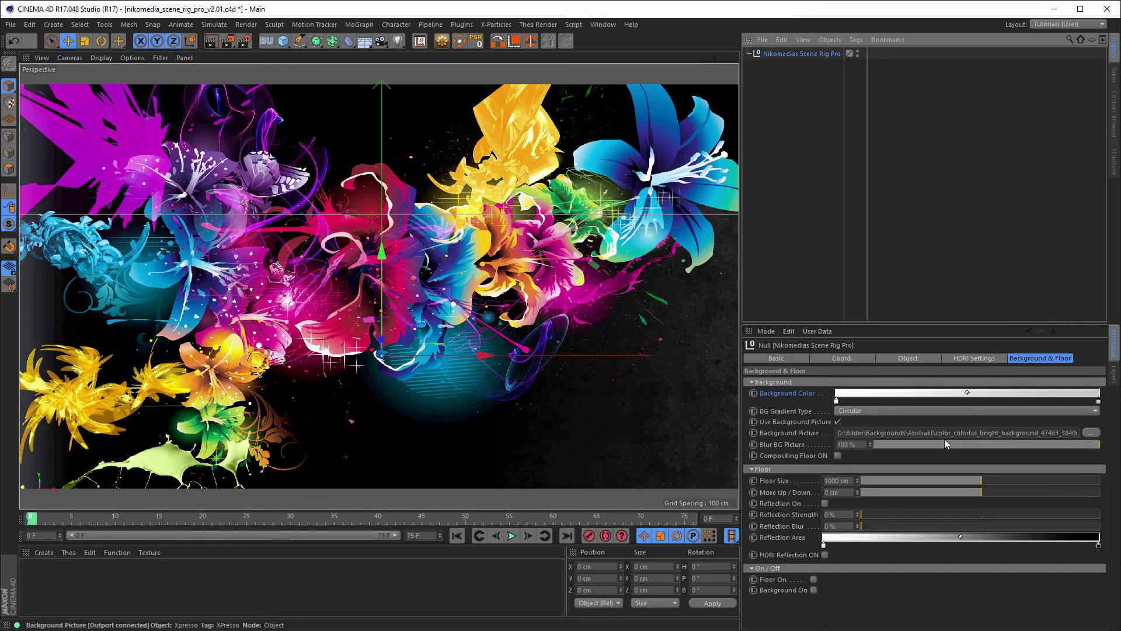
left_click(905, 443)
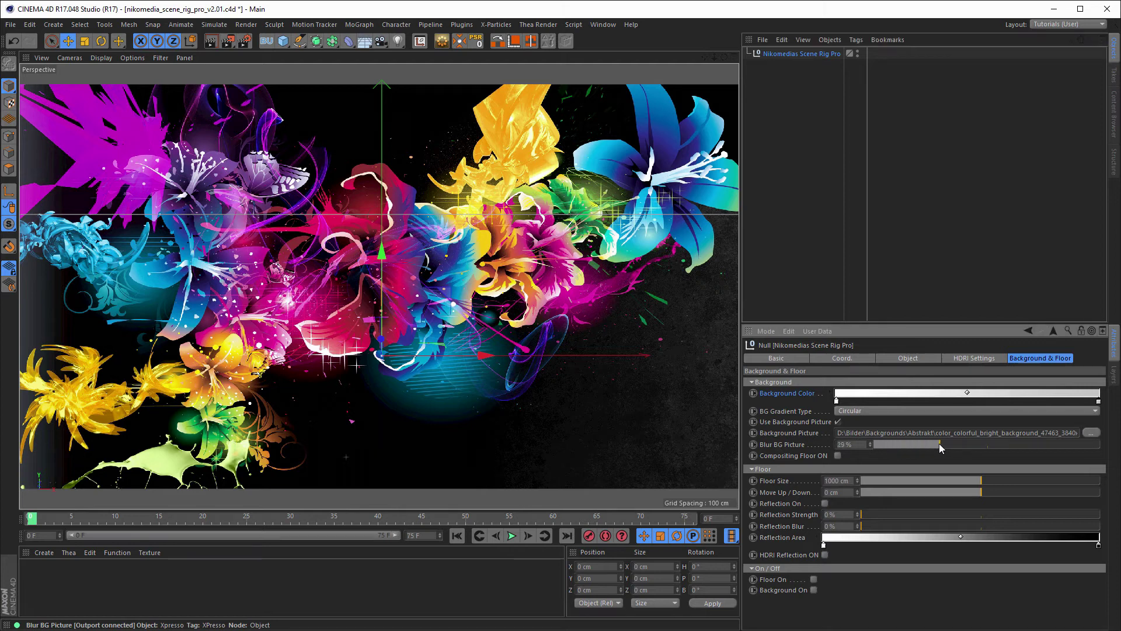
left_click_drag(939, 444, 938, 445)
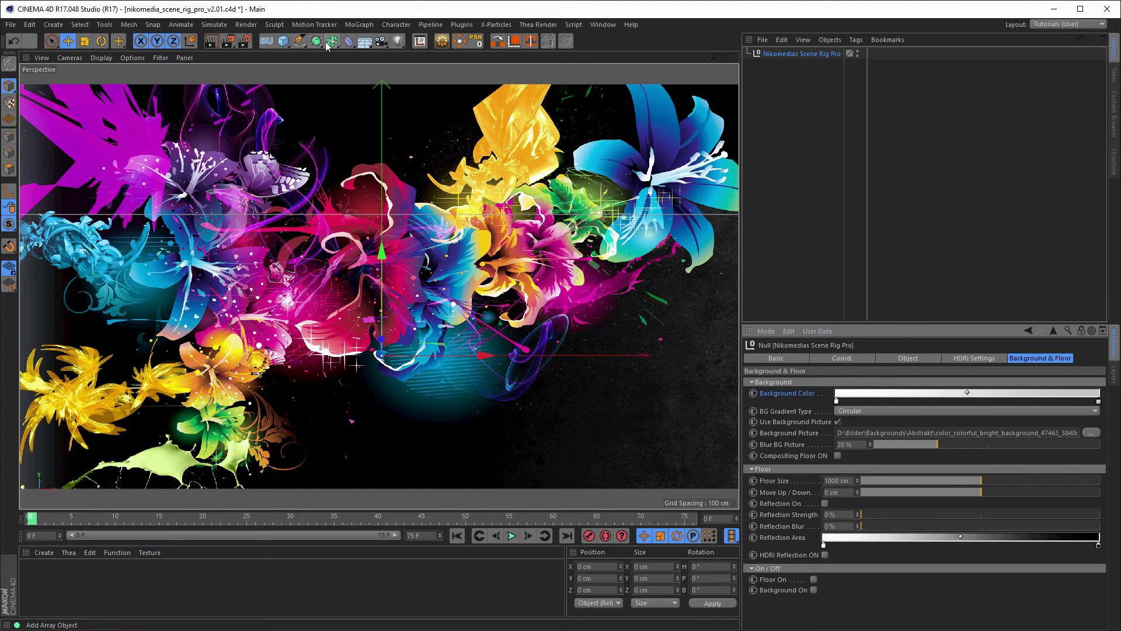
Step: Add a sphere and frame it in the viewport
left_click(283, 40)
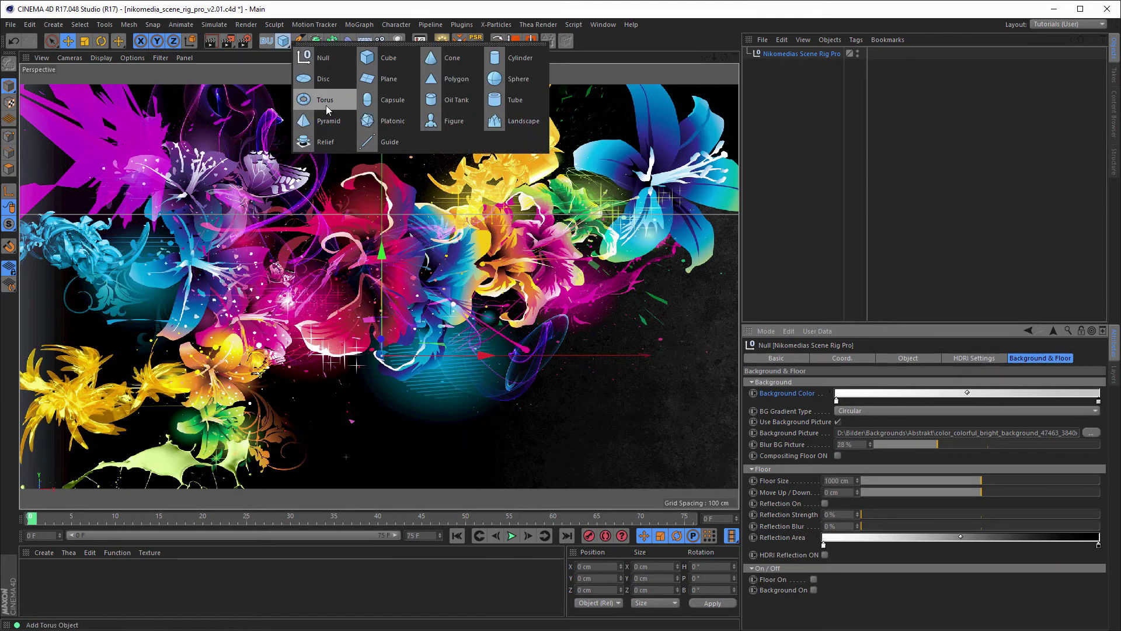
left_click(518, 85)
middle_click_drag(392, 307, 394, 237, "alt")
right_click_drag(394, 237, 450, 212, "alt")
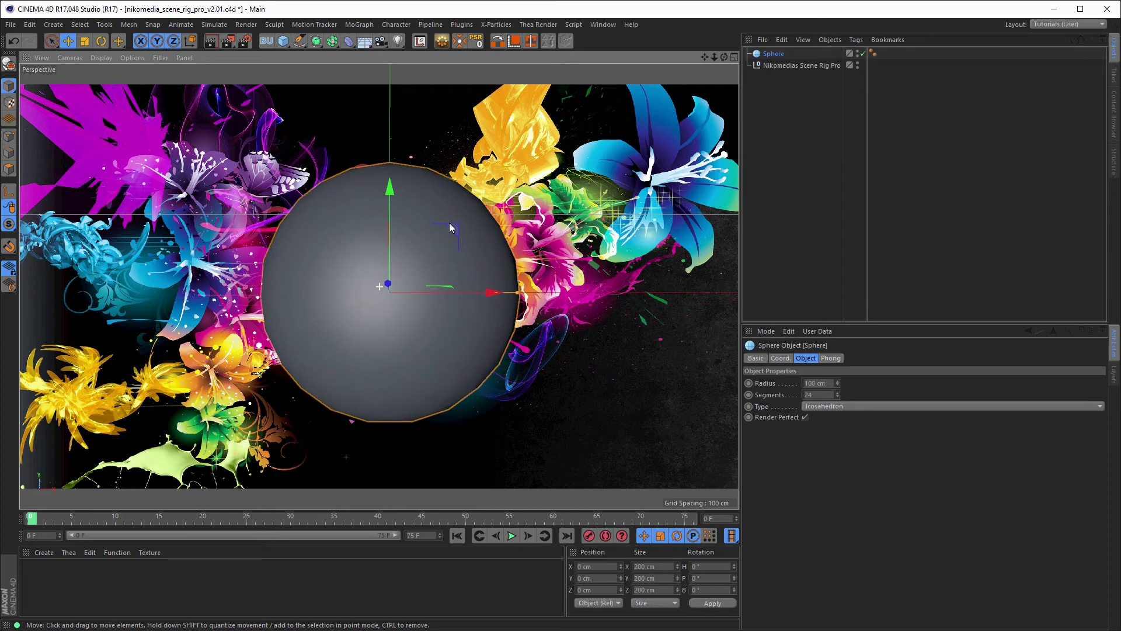
middle_click_drag(450, 212, 449, 215, "alt")
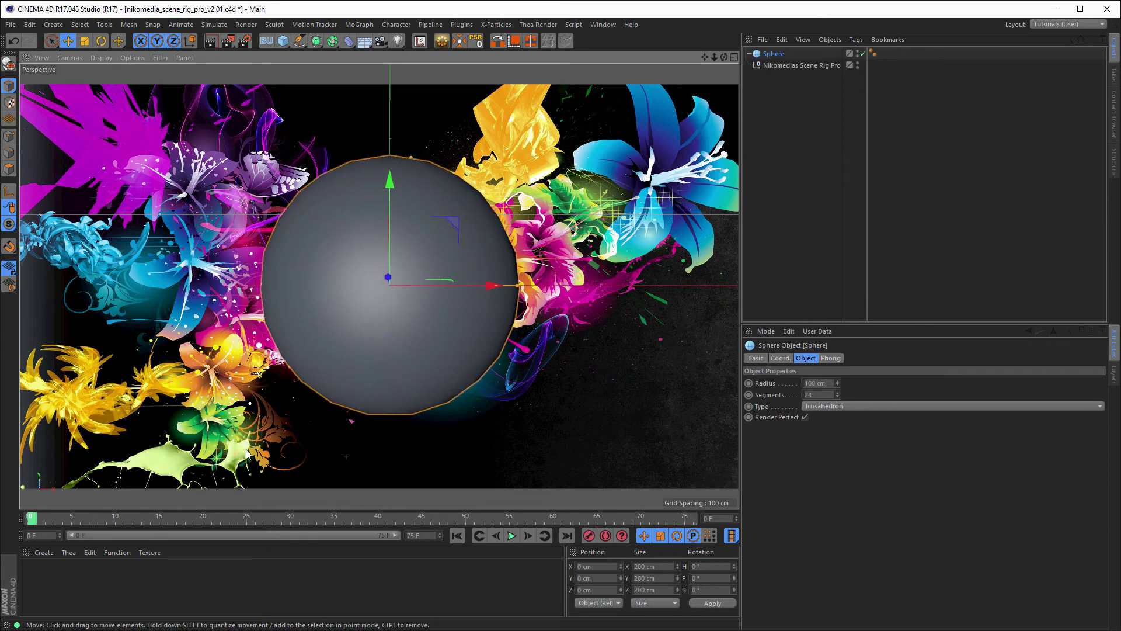
Step: Create a new material with Color off and Transparency on at refraction 1.517
double_click(172, 591)
double_click(33, 575)
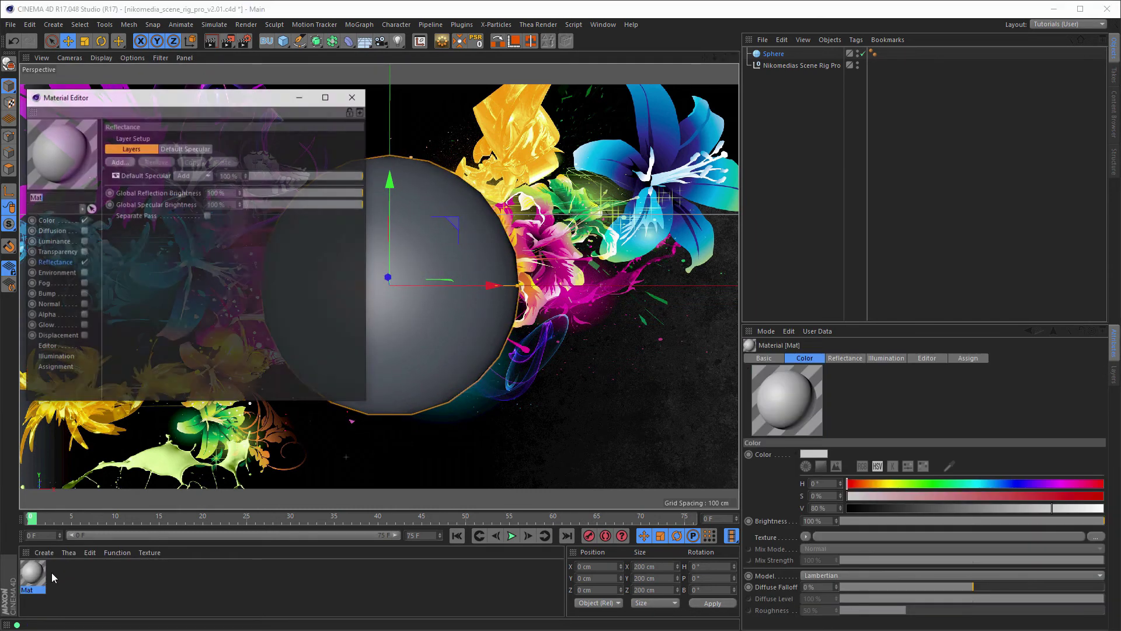
left_click(84, 220)
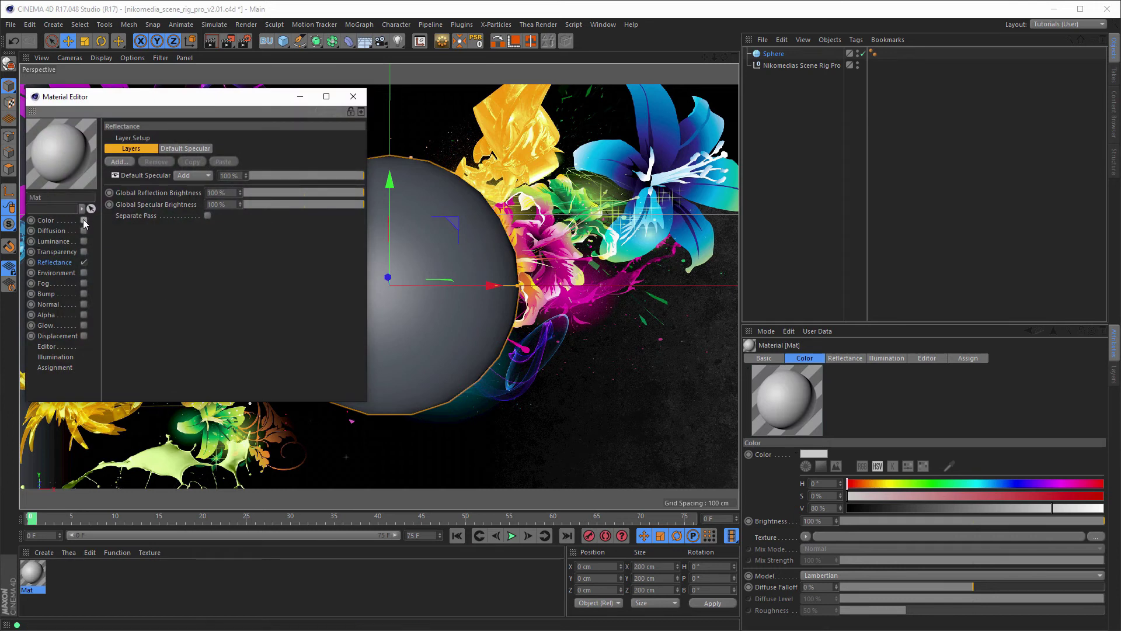
left_click(56, 252)
left_click(84, 252)
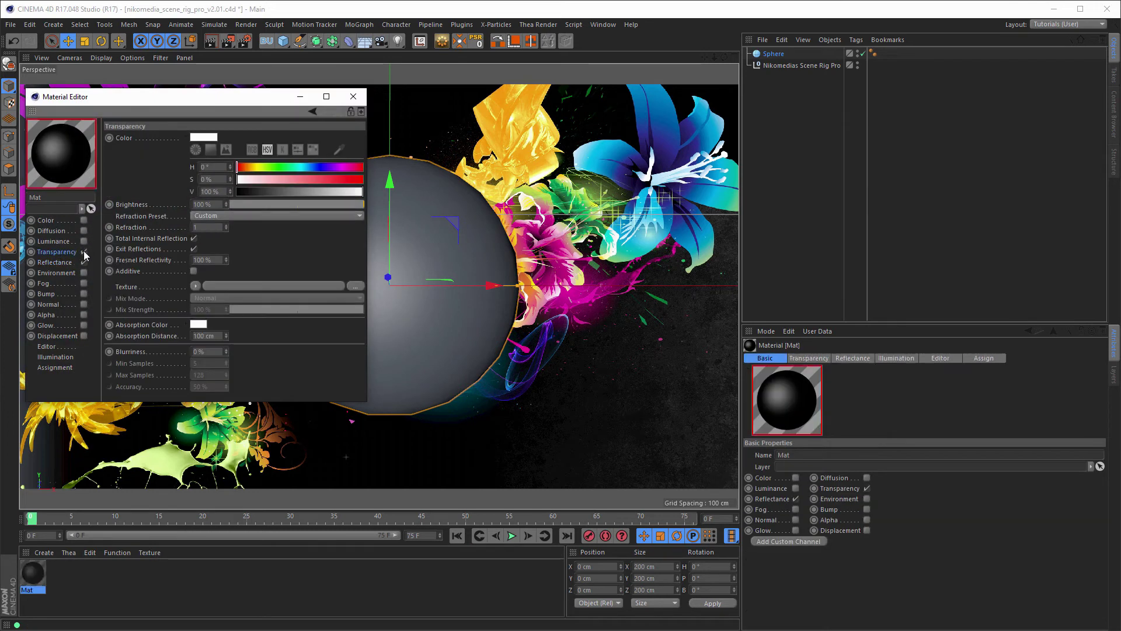
left_click(209, 227)
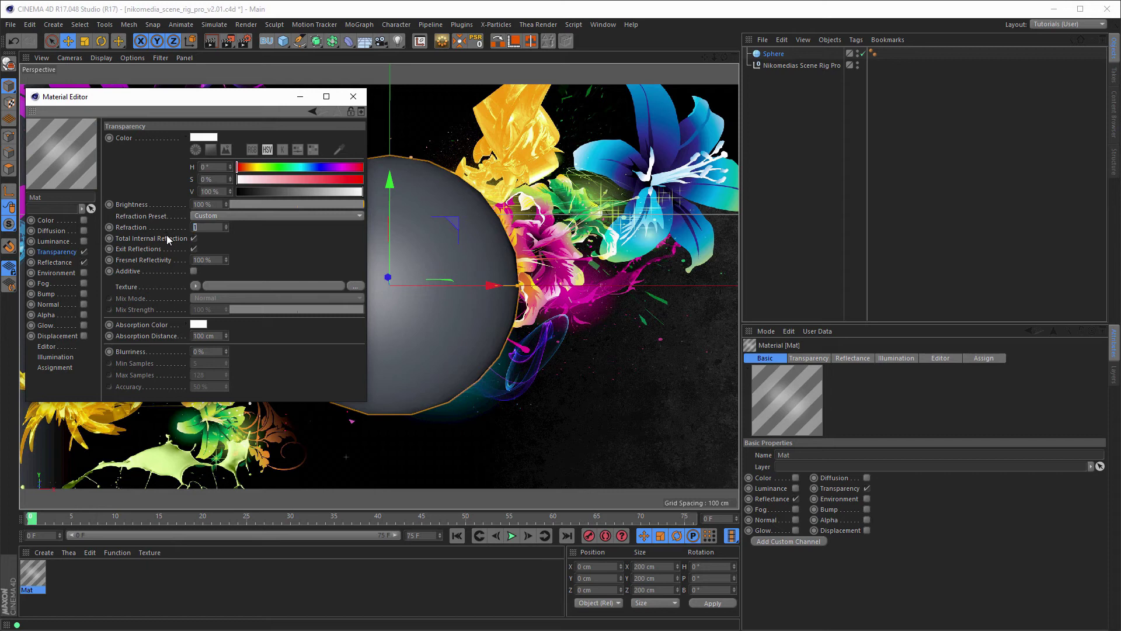
type("1,517")
key("Return")
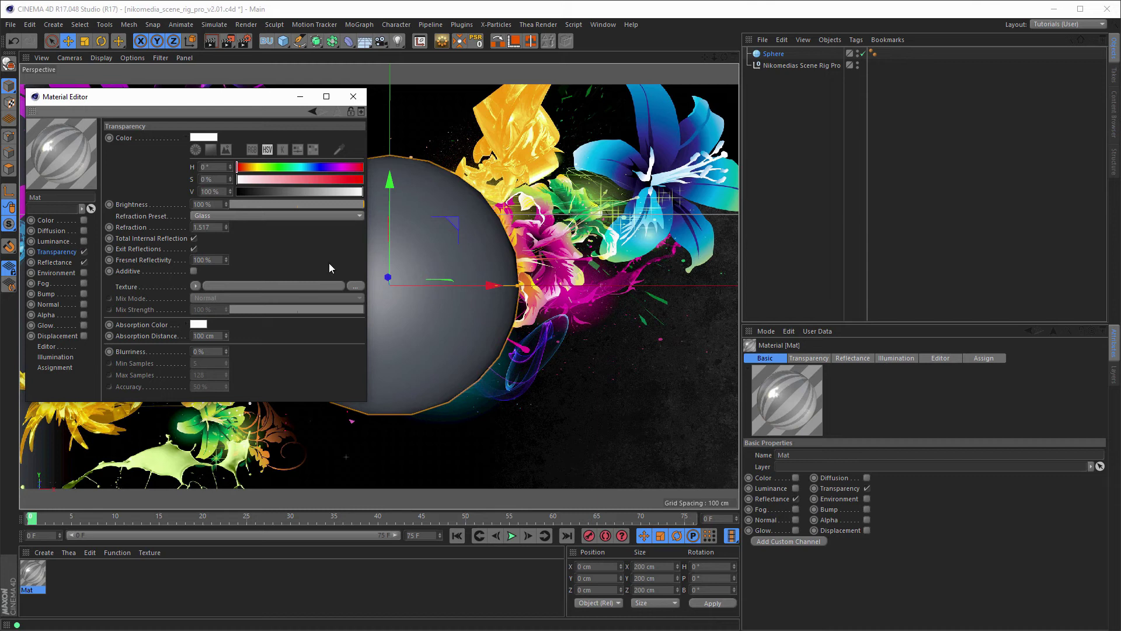
Step: Make the reflectance layer GGX with 0% roughness, 100% reflection strength, 0% specular and bump
left_click(61, 264)
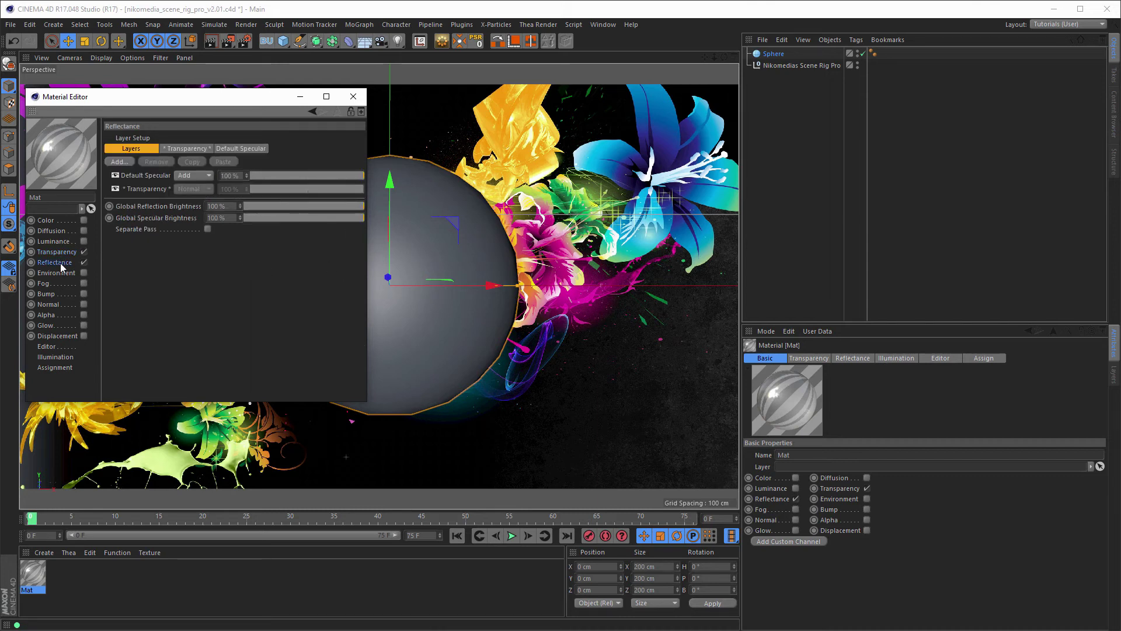
left_click(134, 175)
left_click(194, 312)
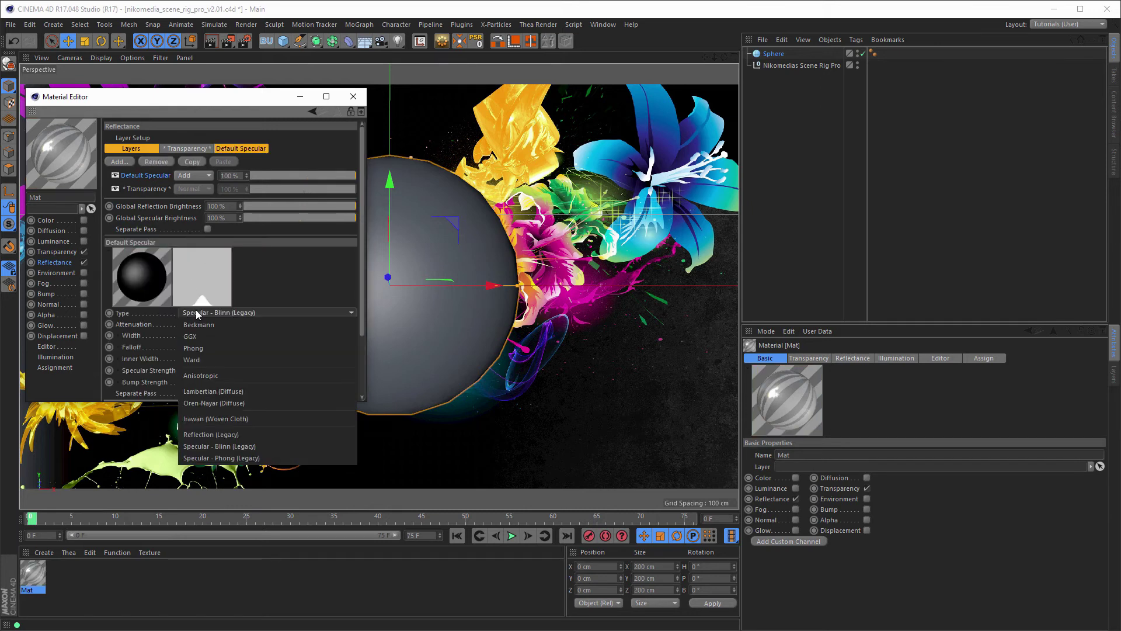
left_click(199, 337)
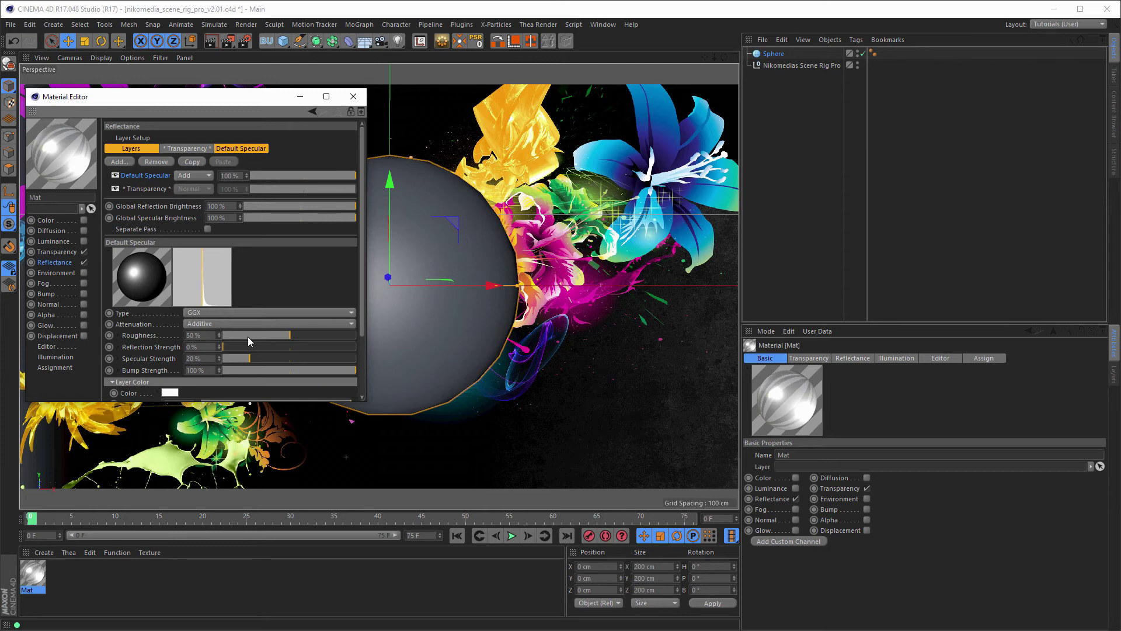
left_click_drag(289, 336, 188, 360)
left_click_drag(228, 370, 226, 492)
Step: Give the layer Dielectric Fresnel with the Glass preset and close the Material Editor
left_click(177, 464)
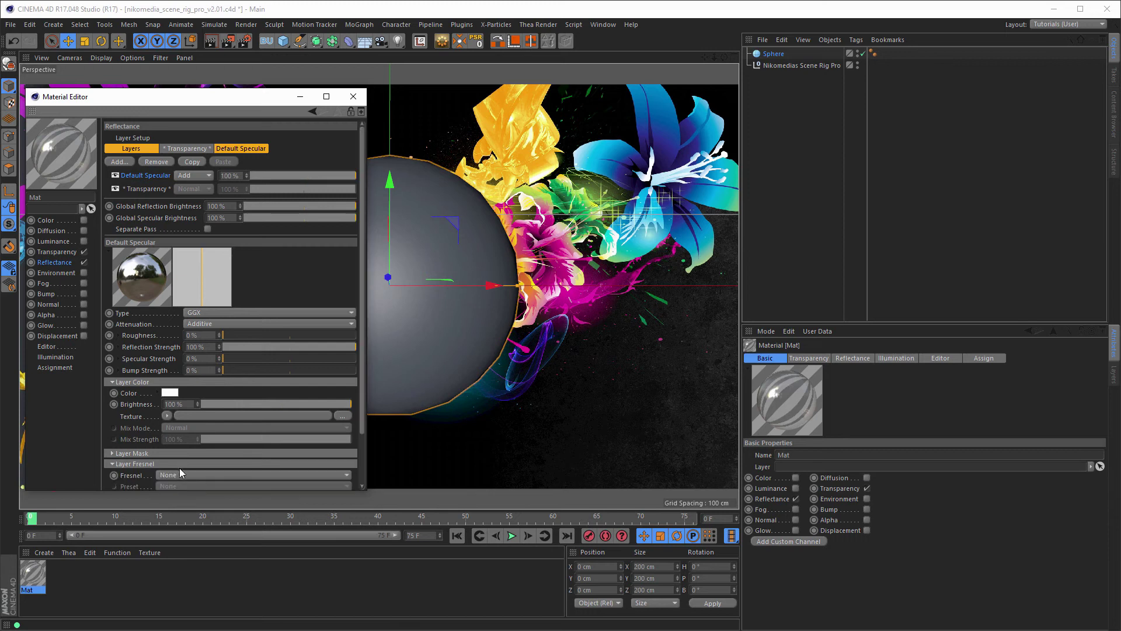
left_click(187, 474)
left_click(191, 498)
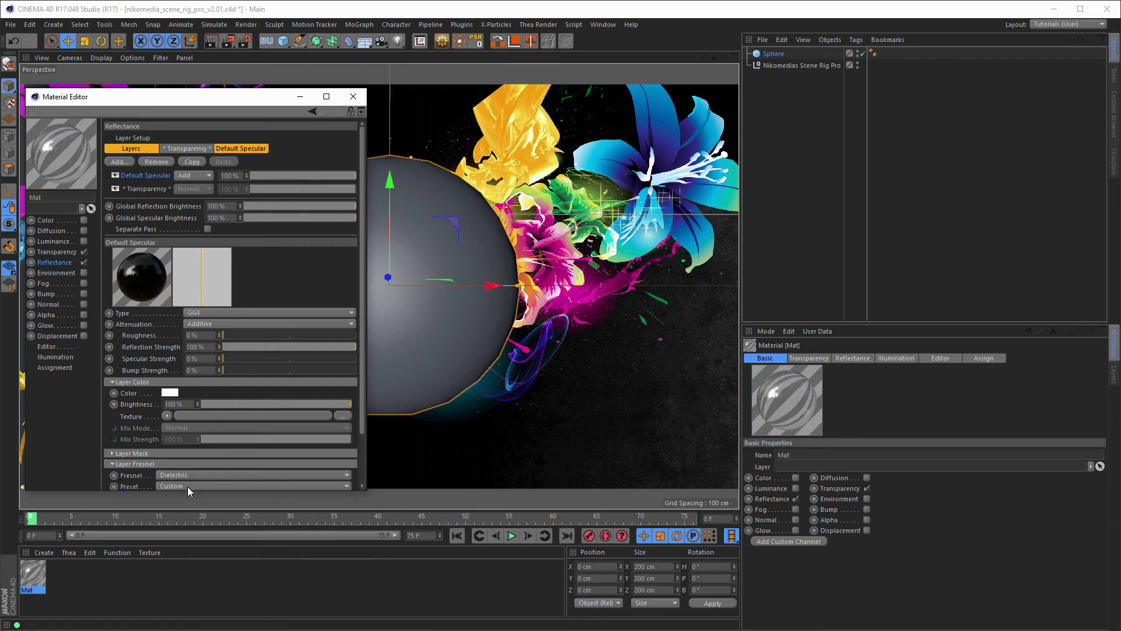
left_click(188, 486)
left_click(208, 347)
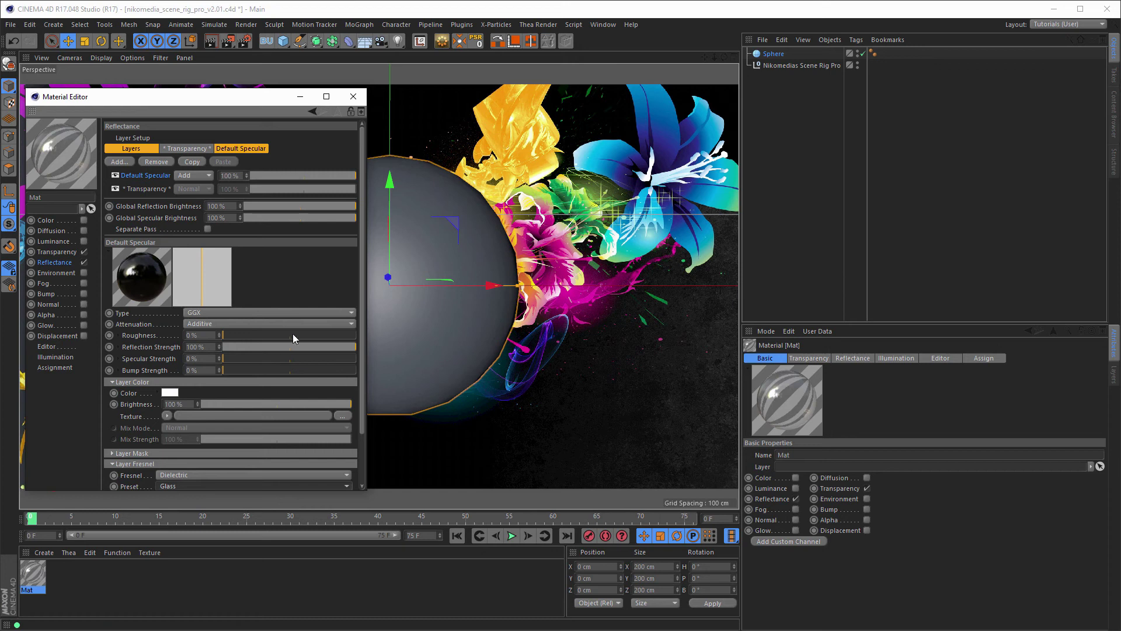
left_click(353, 96)
Step: Apply Mat to the sphere and render it against the blurred colourful background
left_click_drag(38, 575, 394, 278)
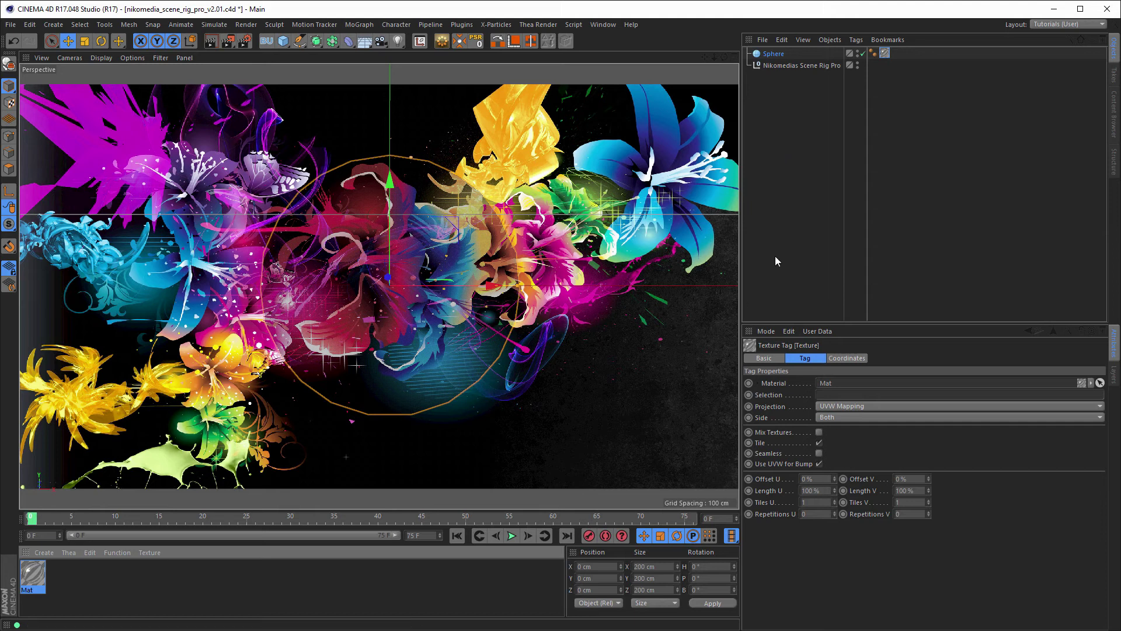
key("ctrl+r")
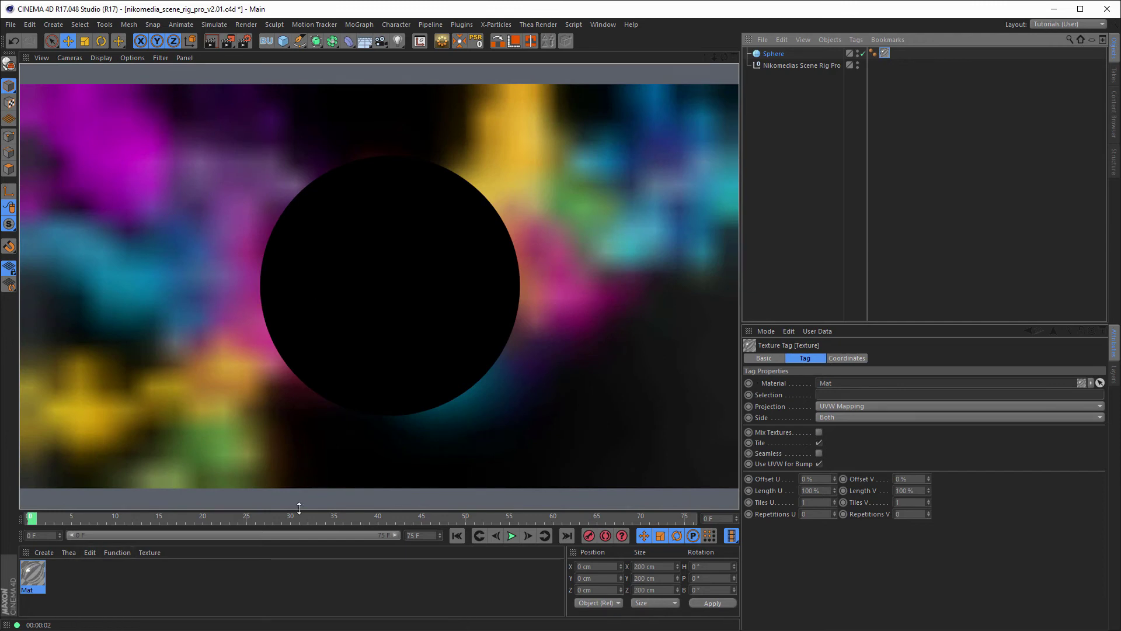
Step: Select the Nikomedias Scene Rig Pro, show its HDRI settings, and pick NM_Studio_01.exr from the Studios folder
left_click(797, 65)
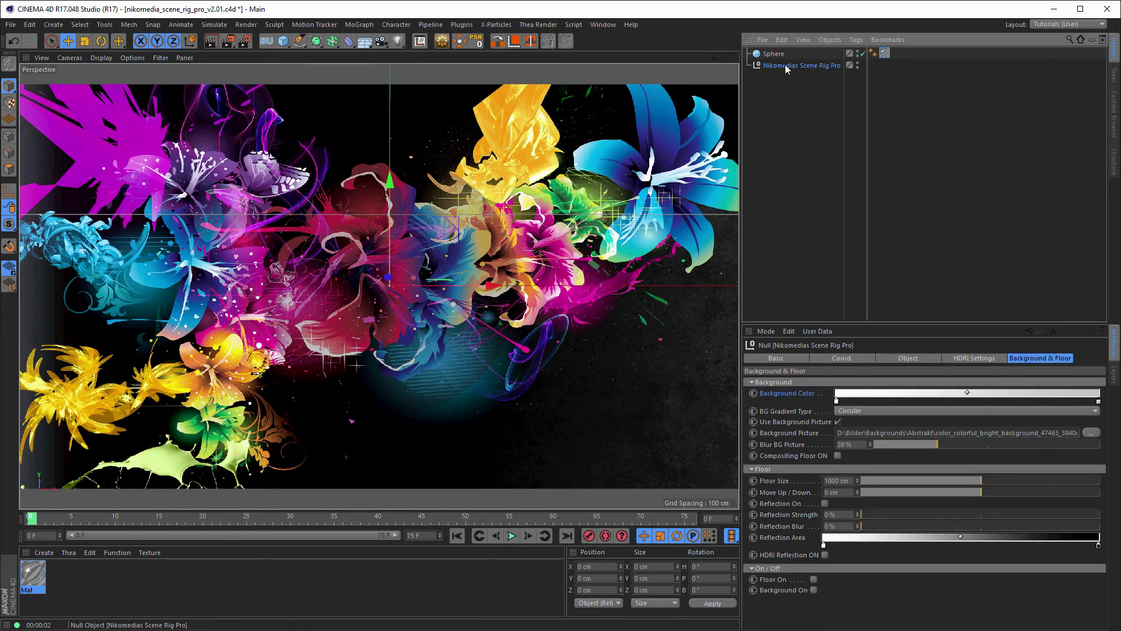
left_click(978, 359)
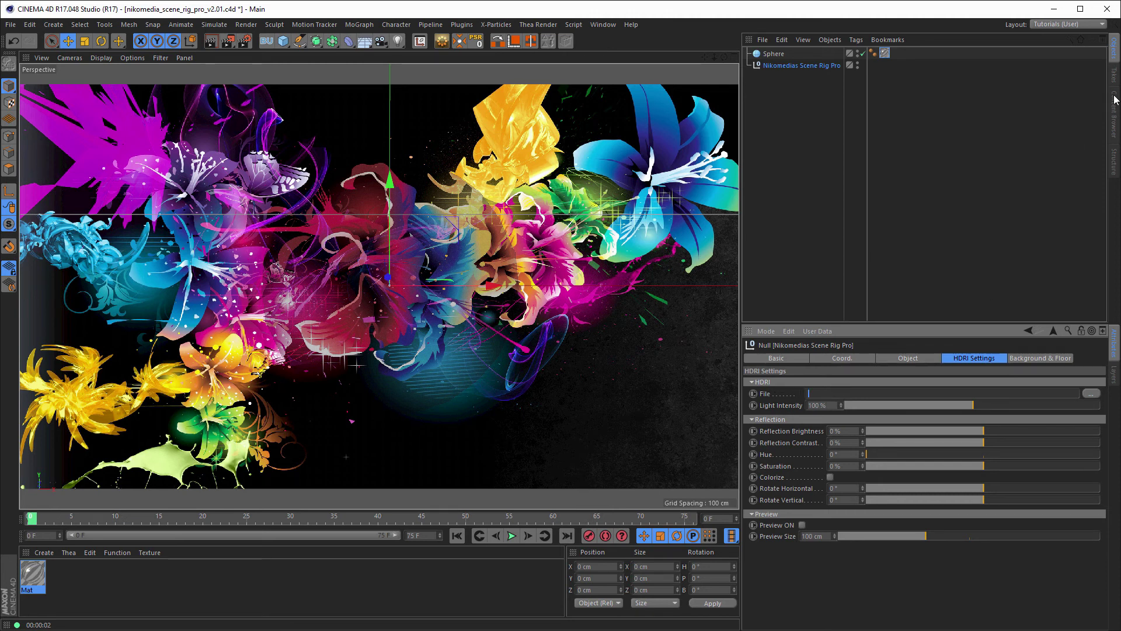
left_click(1114, 114)
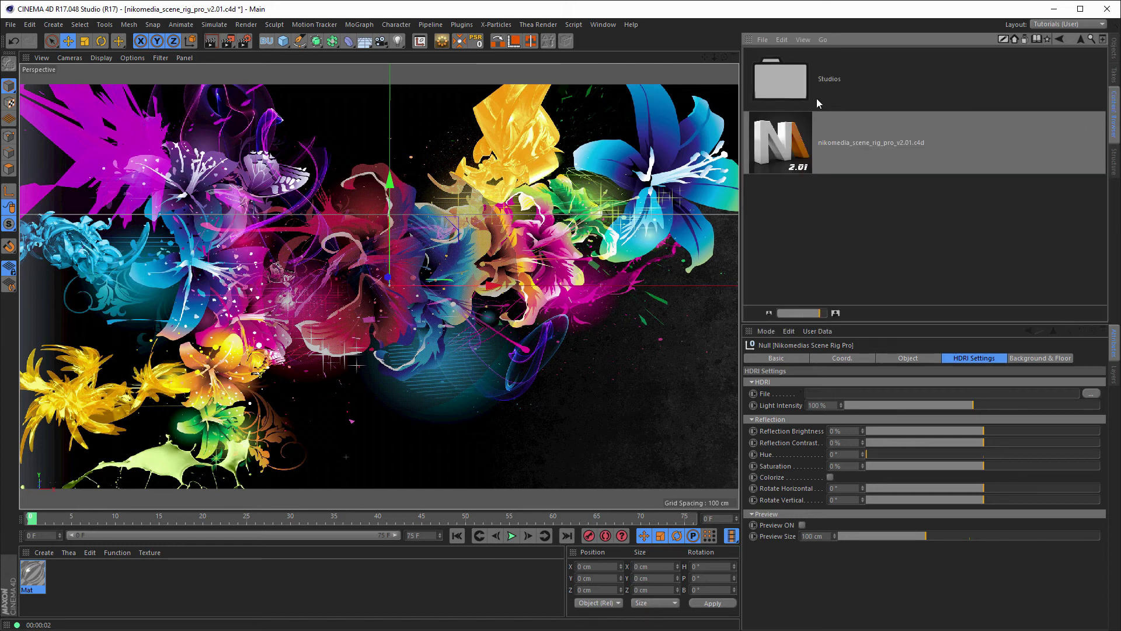
double_click(789, 82)
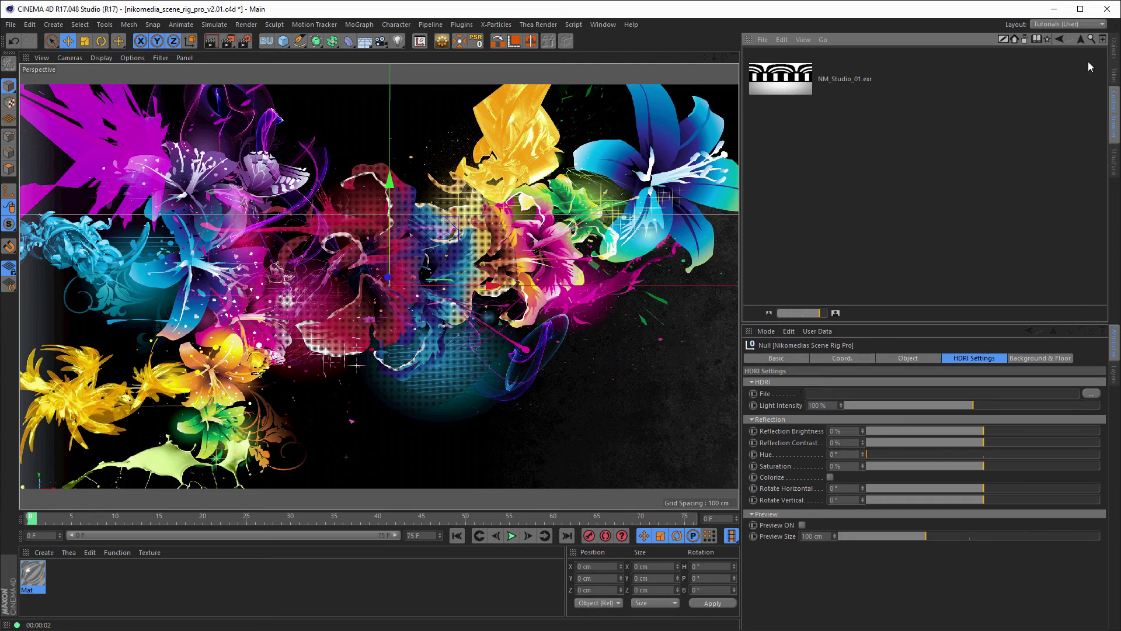
left_click(791, 86)
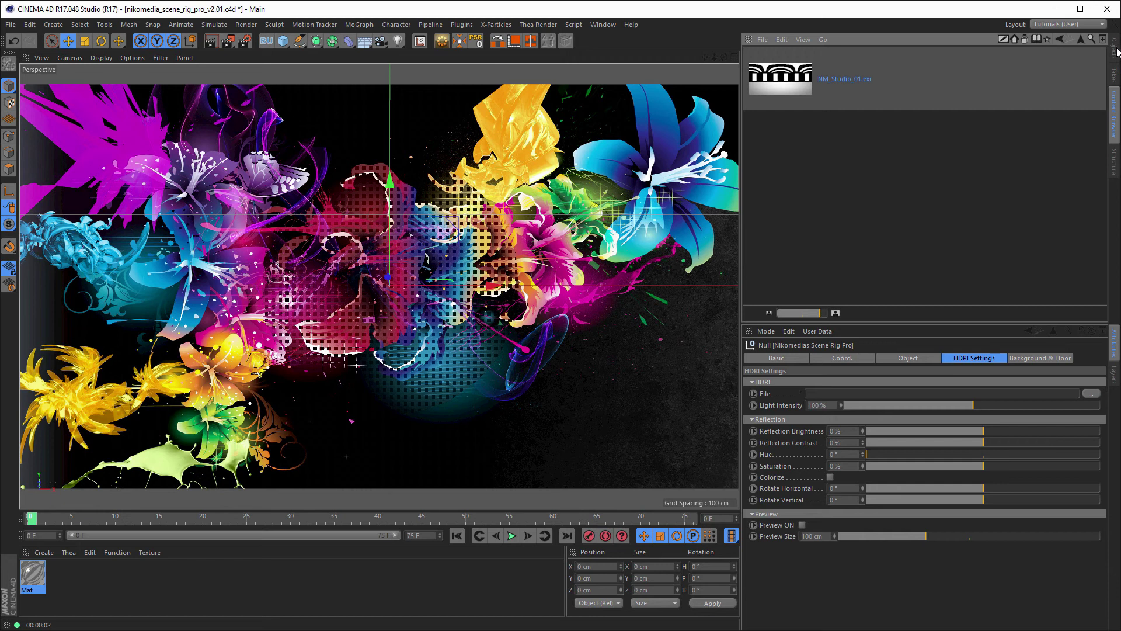
Step: Load NM_Studio_01.exr as the HDRI file, enable the 56 cm preview sphere, and rotate horizontally -22°
left_click_drag(771, 83, 831, 395)
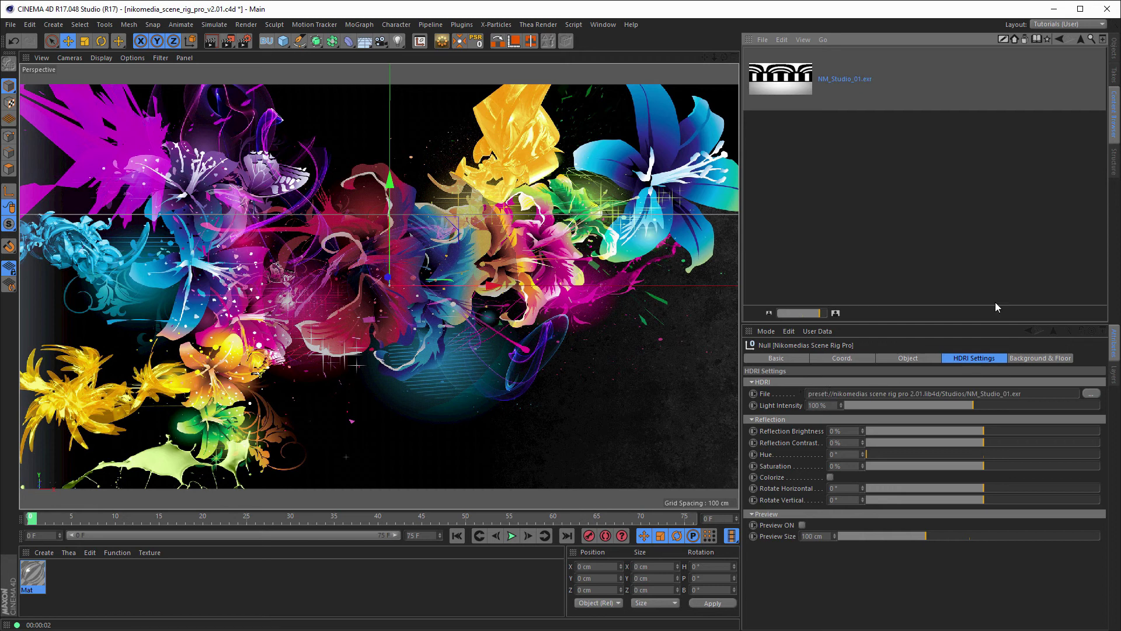
left_click(1115, 54)
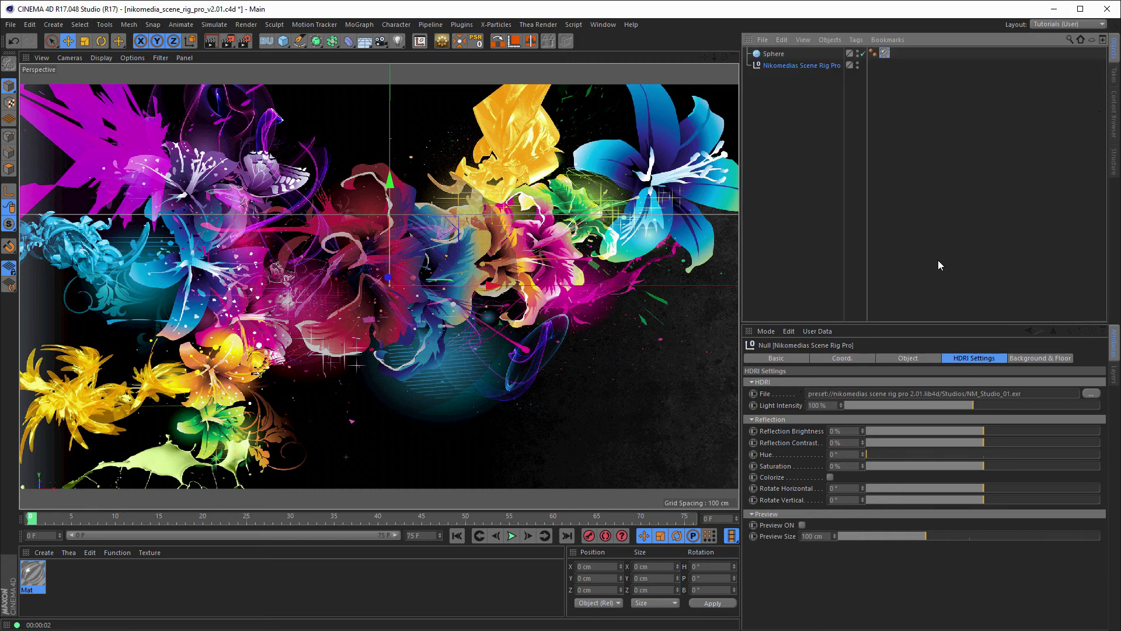
left_click(802, 525)
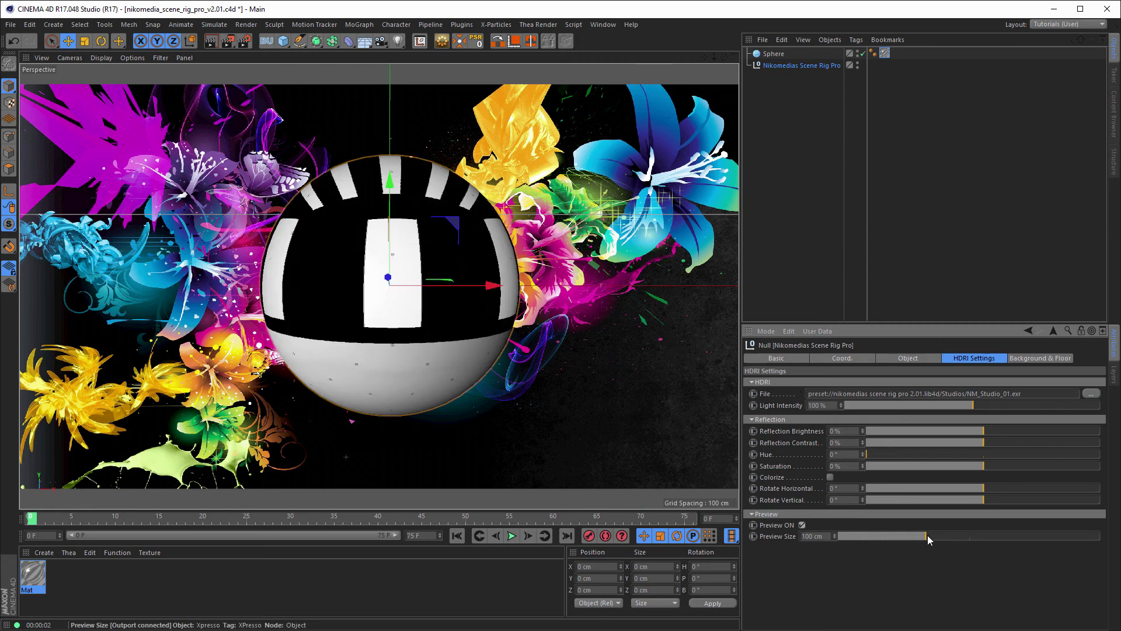
left_click_drag(927, 535, 887, 542)
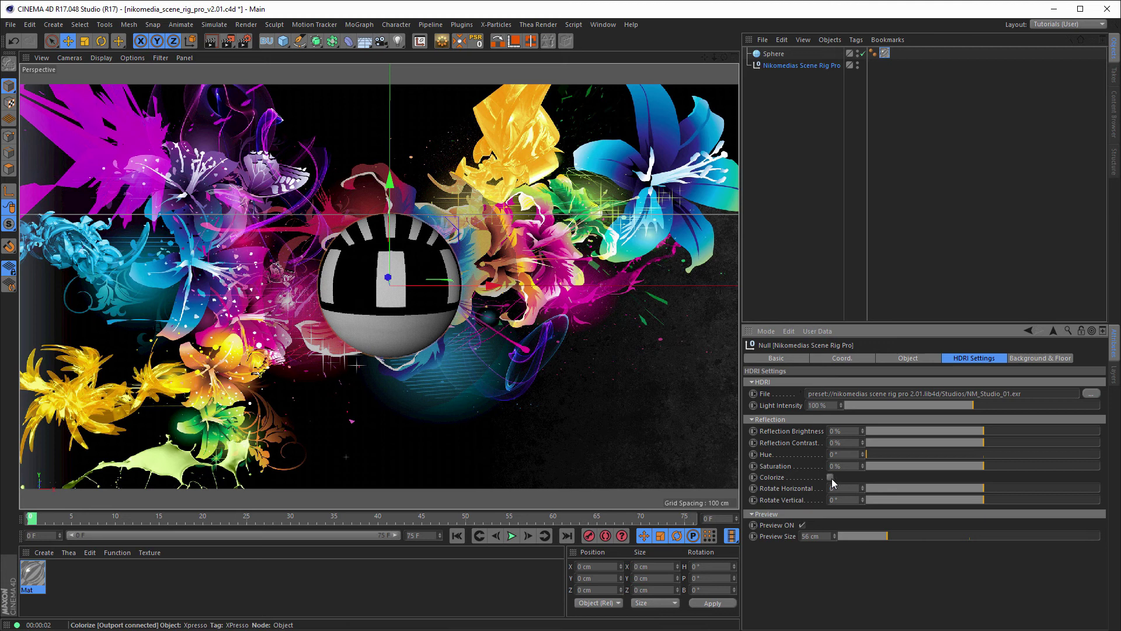
left_click_drag(983, 489, 968, 489)
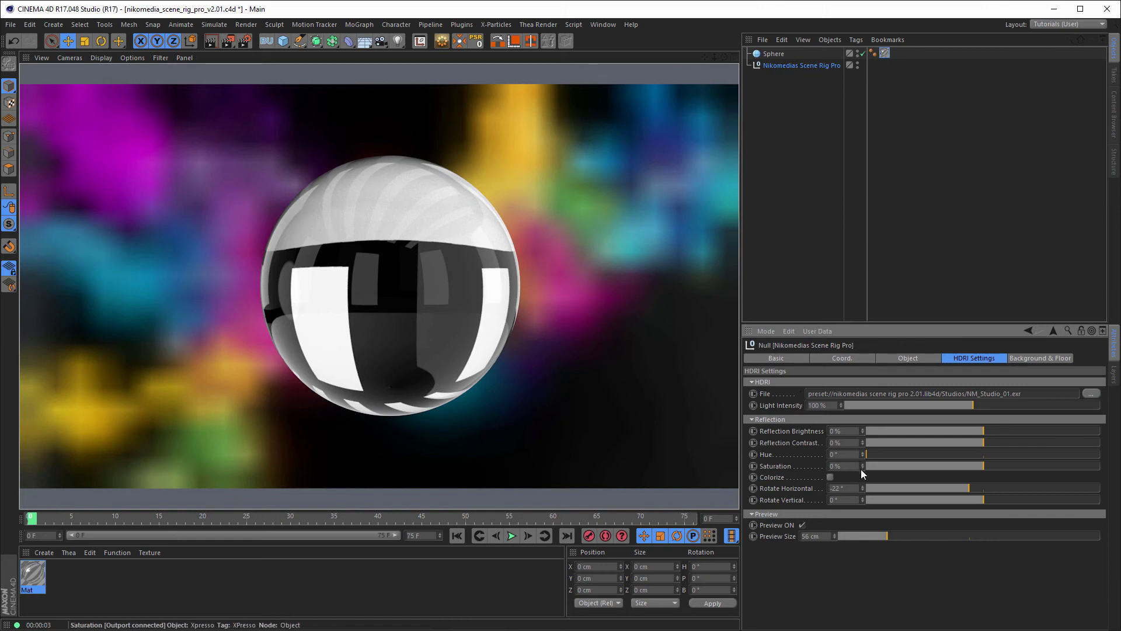
Step: Reset the HDRI Rotate Horizontal slider from -22° to 0°
left_click(863, 487, "ctrl")
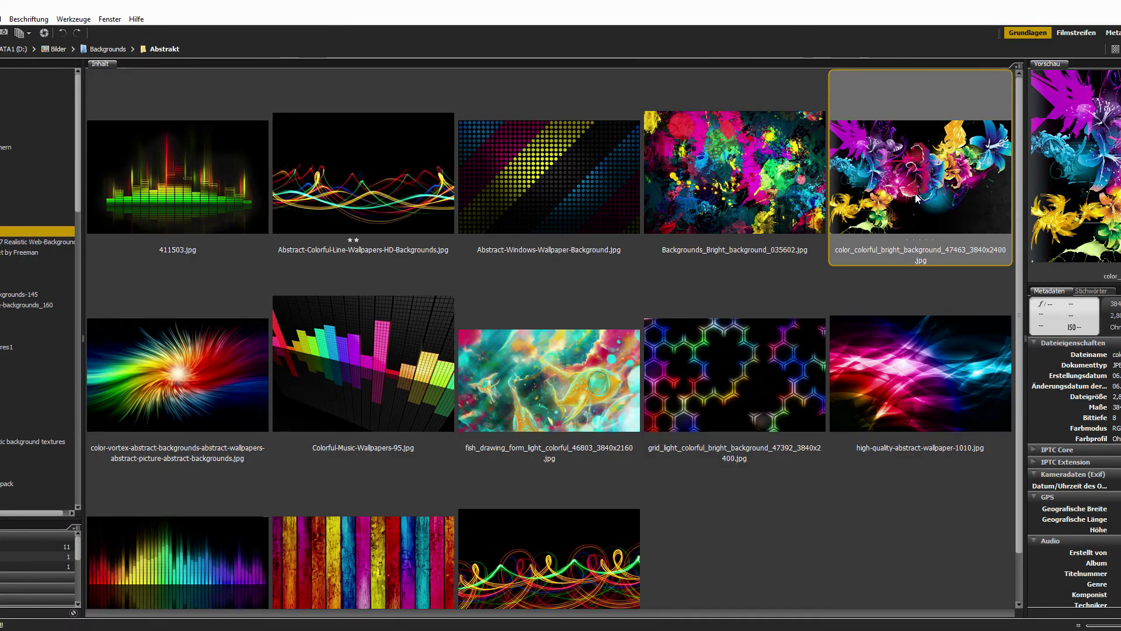
Step: Load the colourful flower JPG as the rig's HDRI file without copying it into the project
left_click_drag(916, 195, 850, 394)
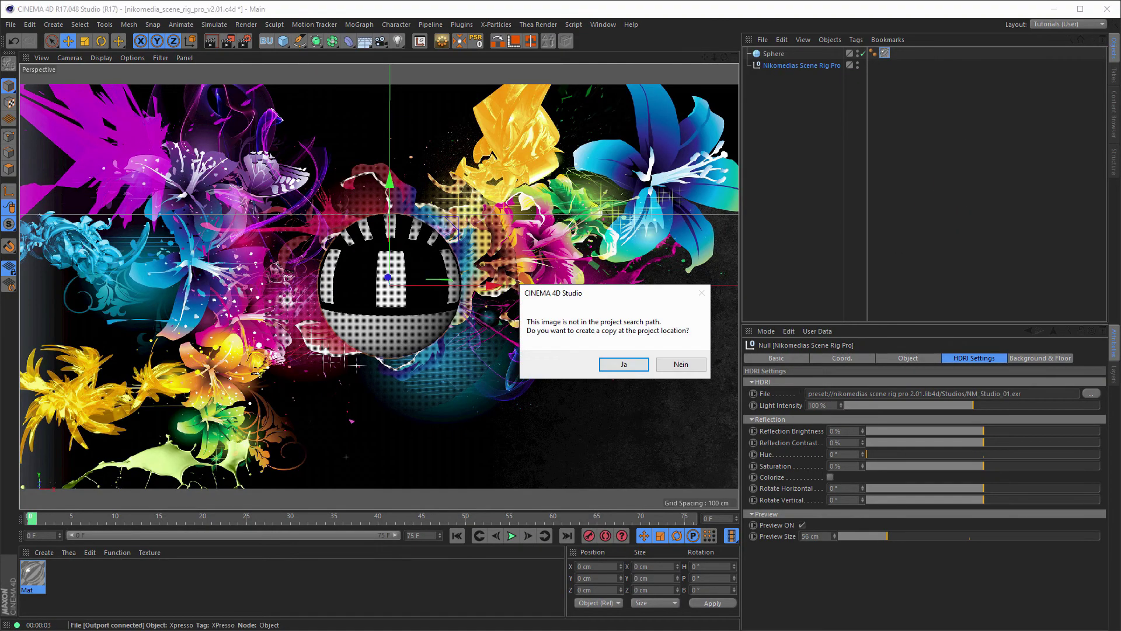
left_click(684, 358)
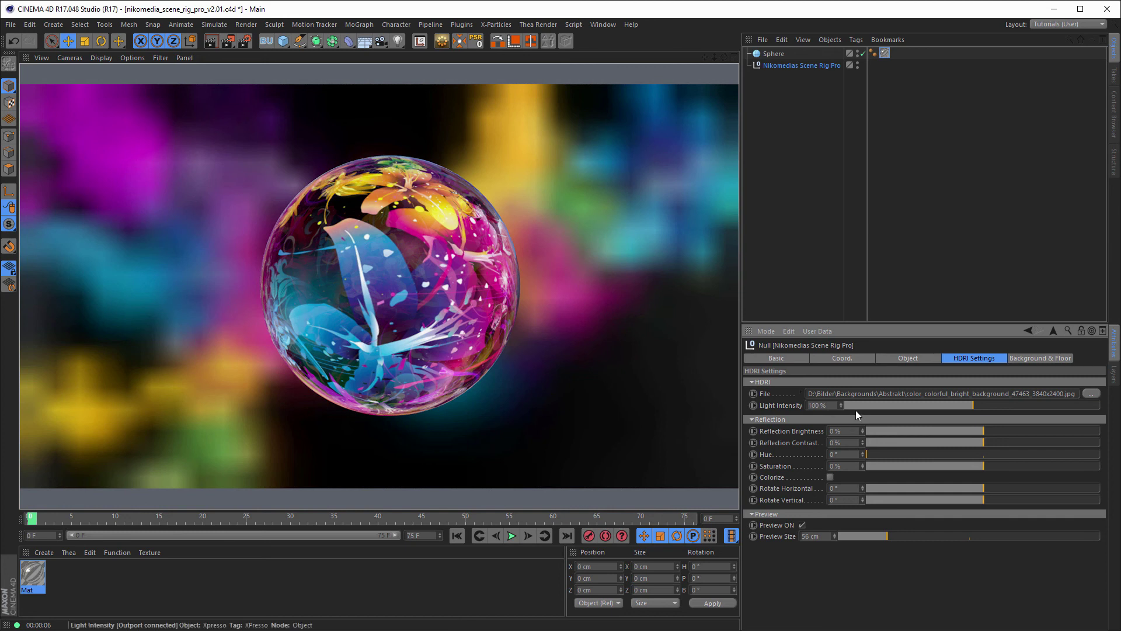
Step: Set Blur BG Picture to 100% in Background & Floor, keeping BG Gradient Type on Circular
left_click(1045, 358)
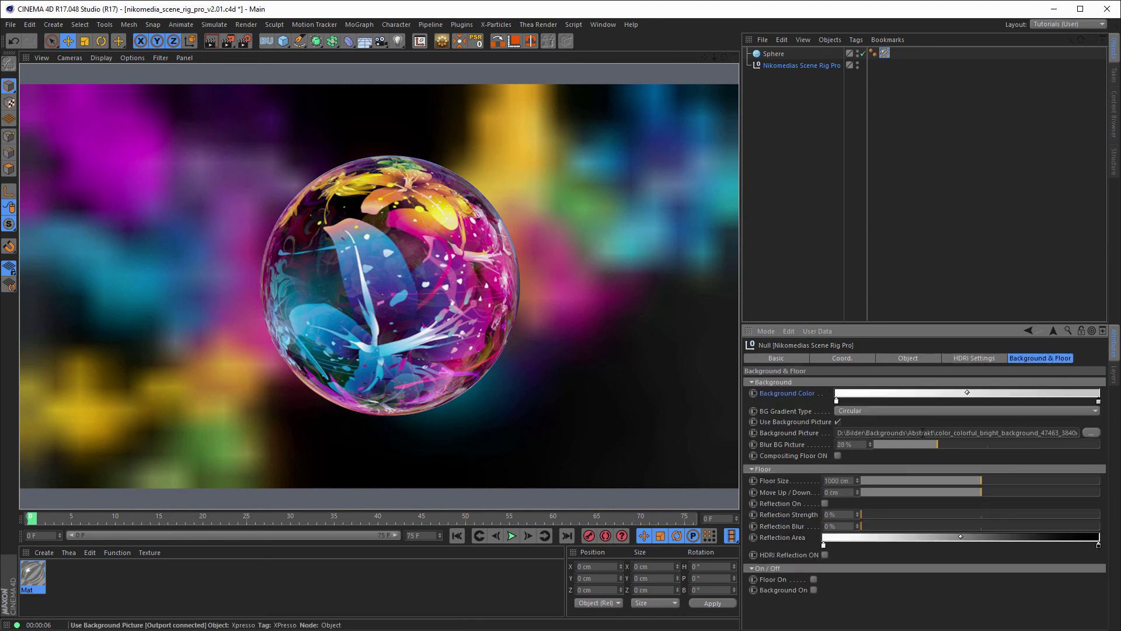
left_click_drag(895, 444, 1101, 444)
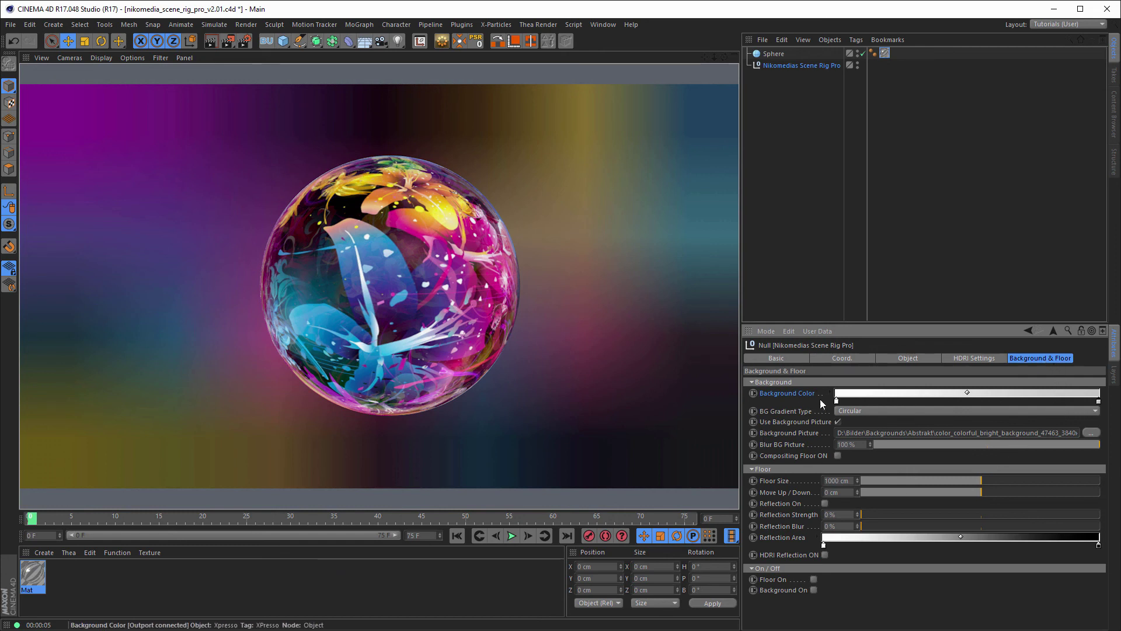
left_click(864, 411)
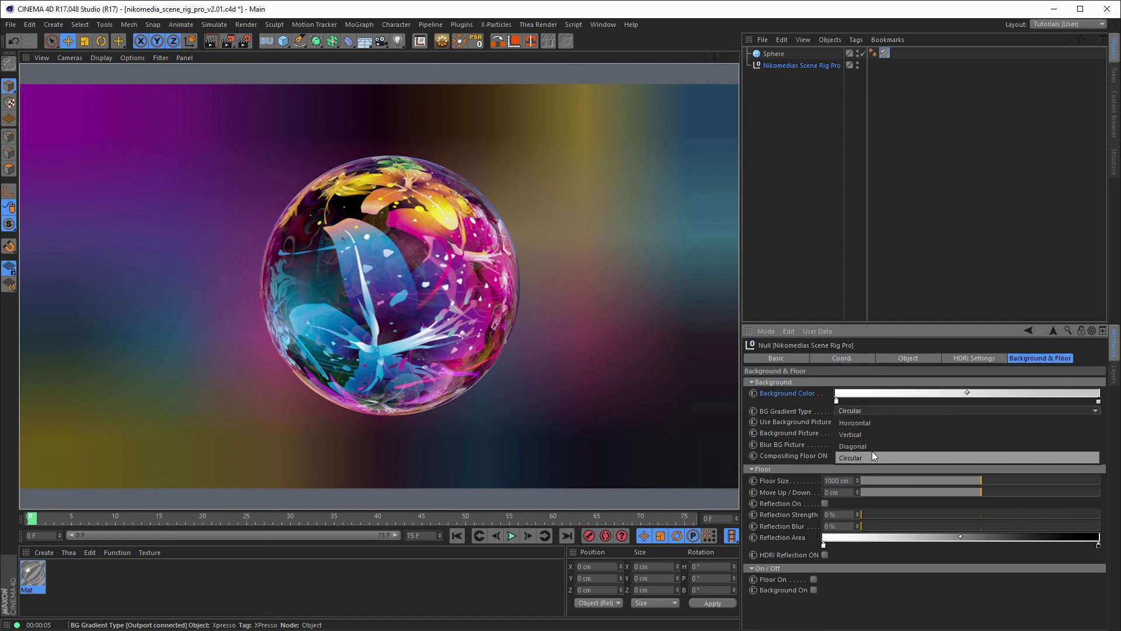
left_click(870, 409)
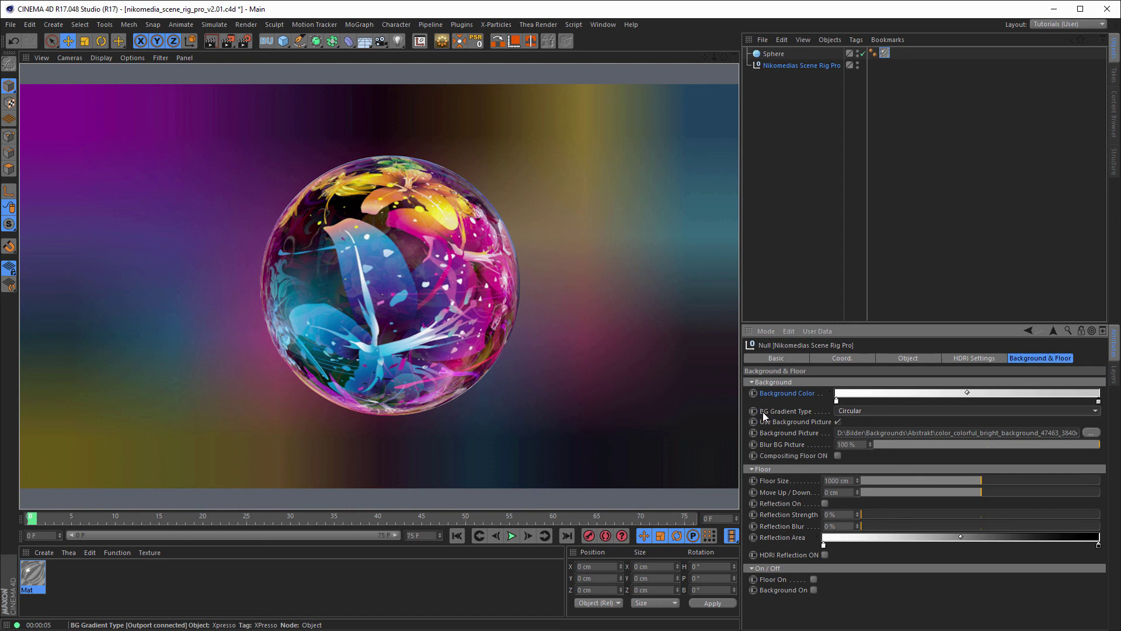